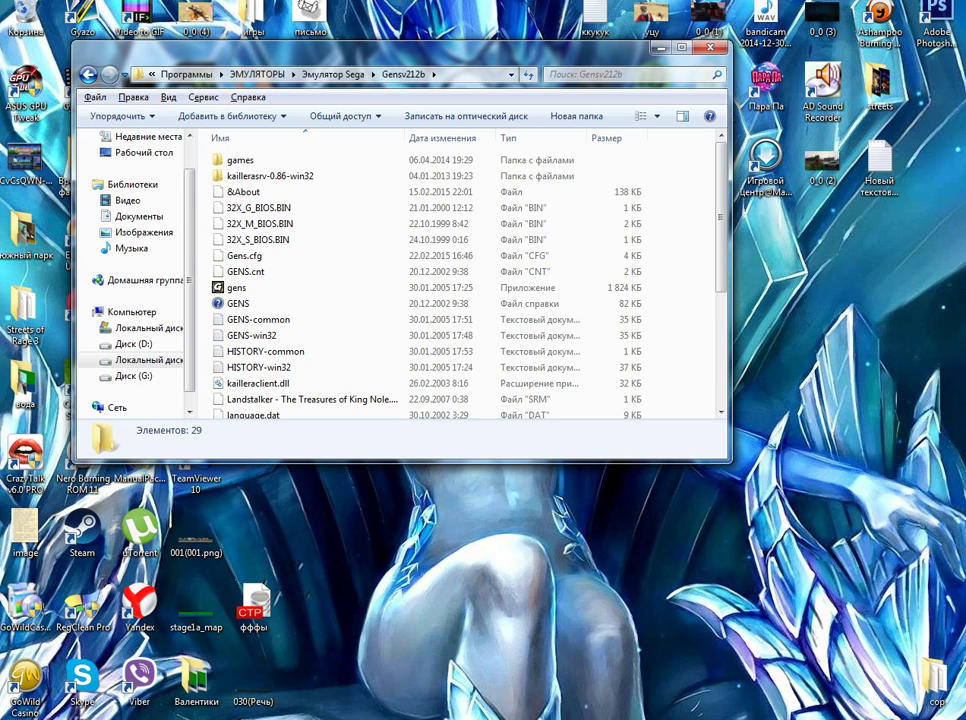
- Launch the gens application from the Gensv212b folder and bring up its dialog for opening a ROM
left_click(238, 289)
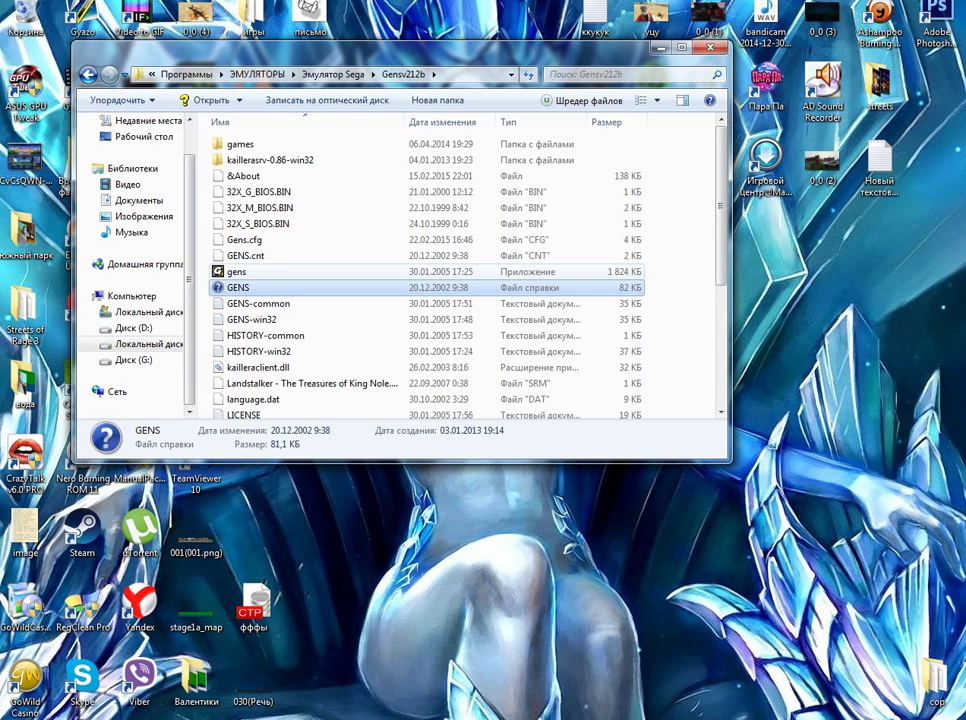
left_click(237, 272)
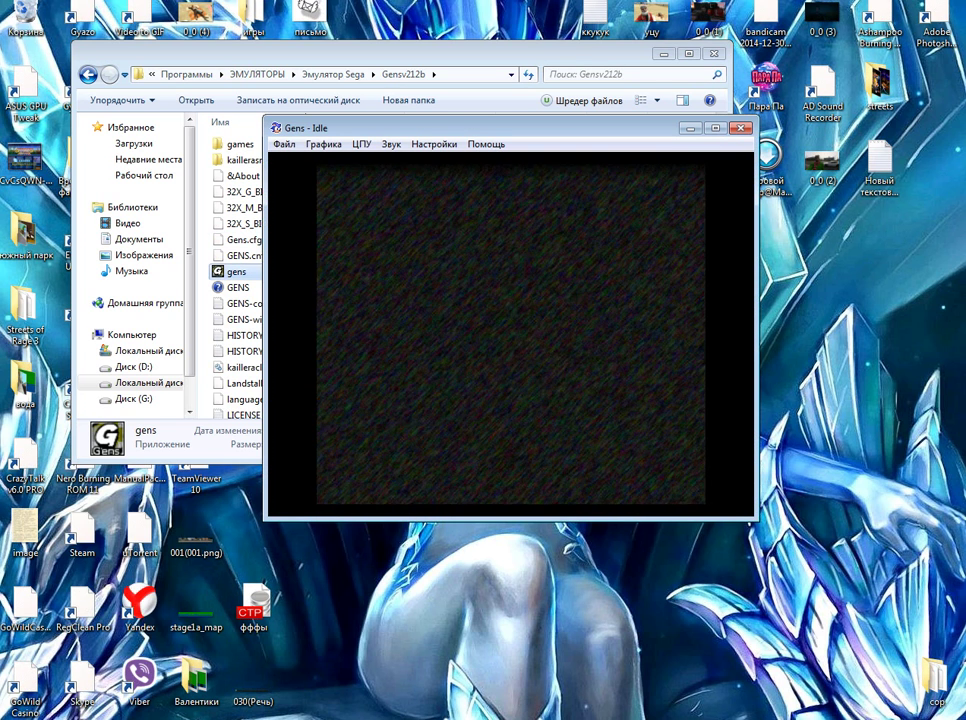
left_click(284, 144)
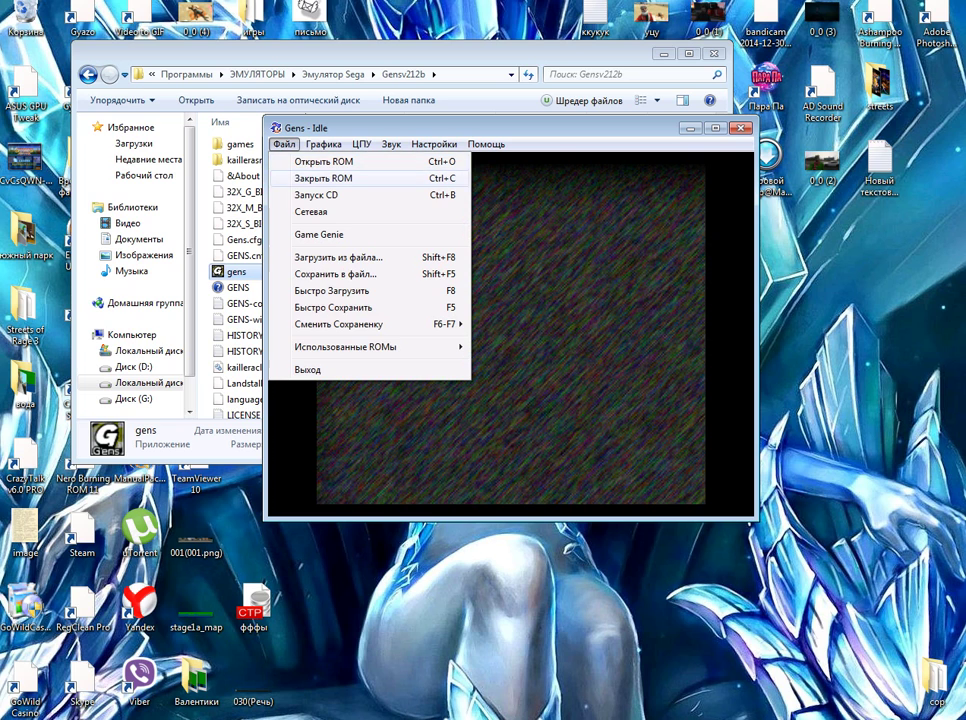
left_click(324, 162)
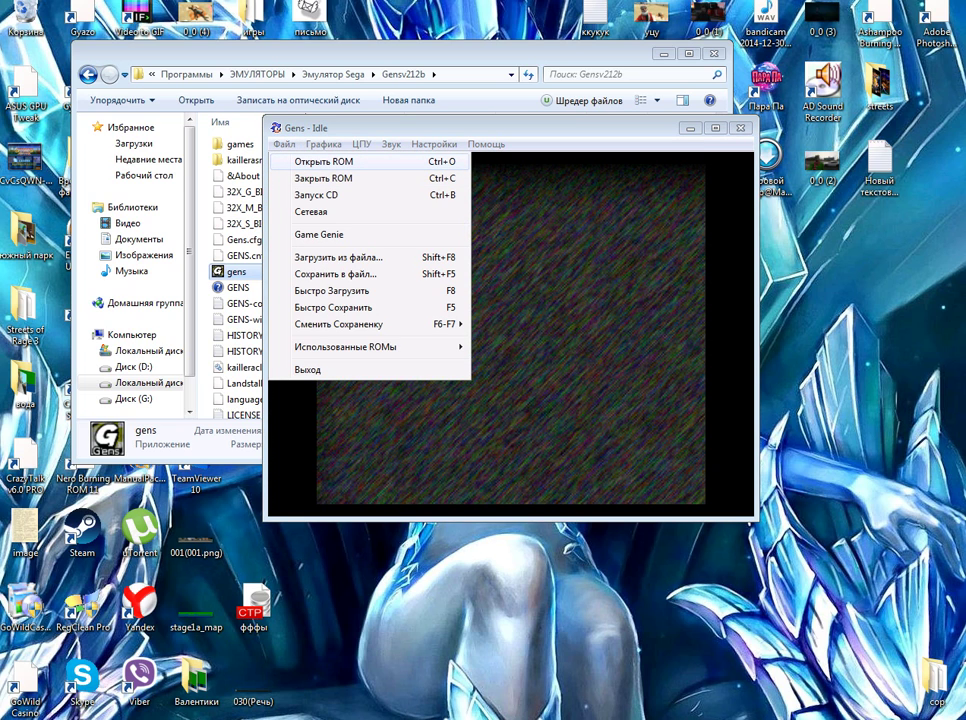
key("Return")
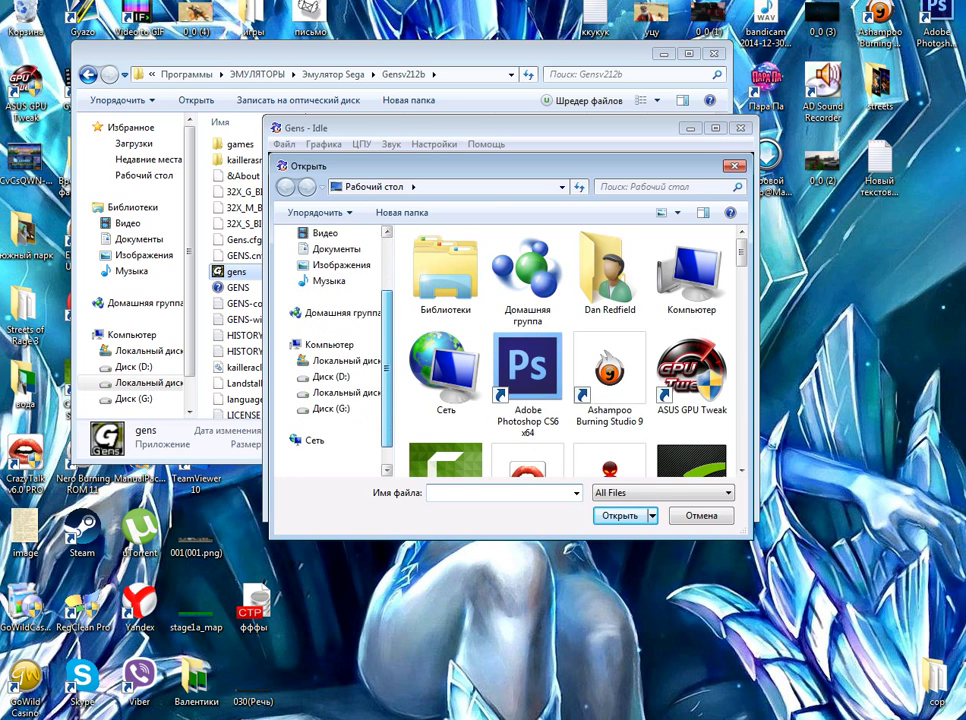
- Browse to the folder "Игры для эмулятора SEGA" inside GAMES\ИГРЫ ДЛЯ ЭМУЛЯТОРОВ on drive E
left_click(340, 424)
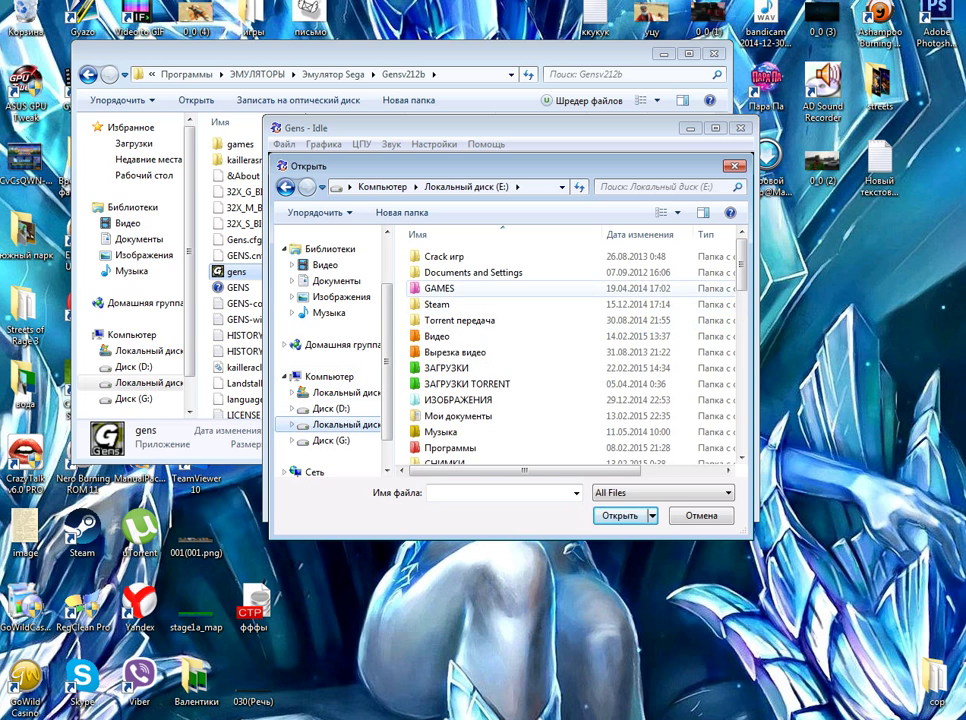
double_click(438, 288)
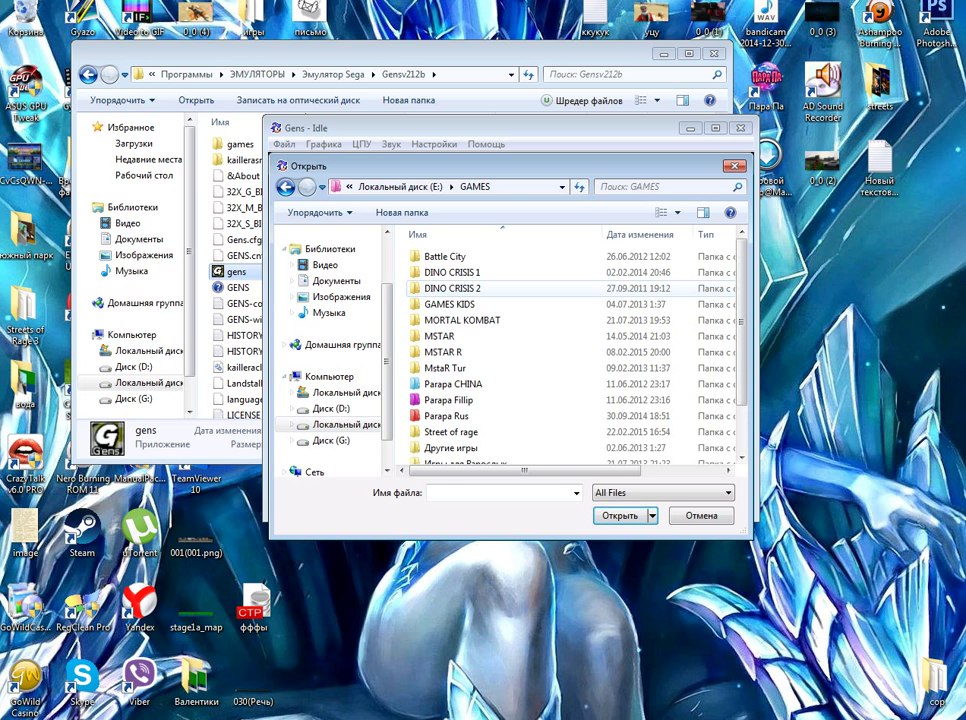
scroll(470, 359, "down", 1)
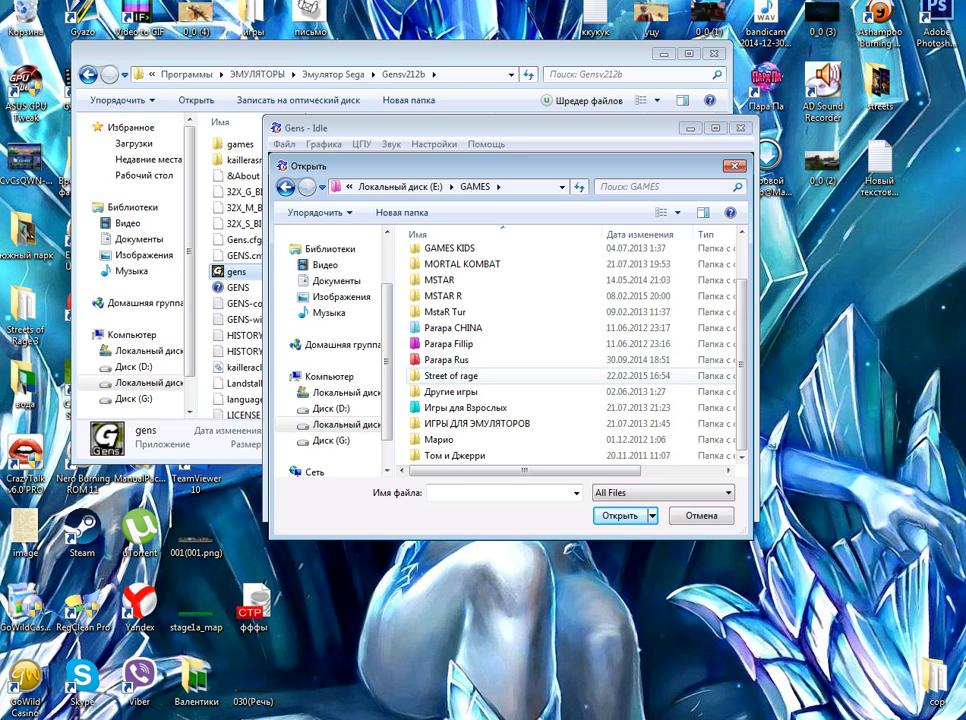
double_click(466, 423)
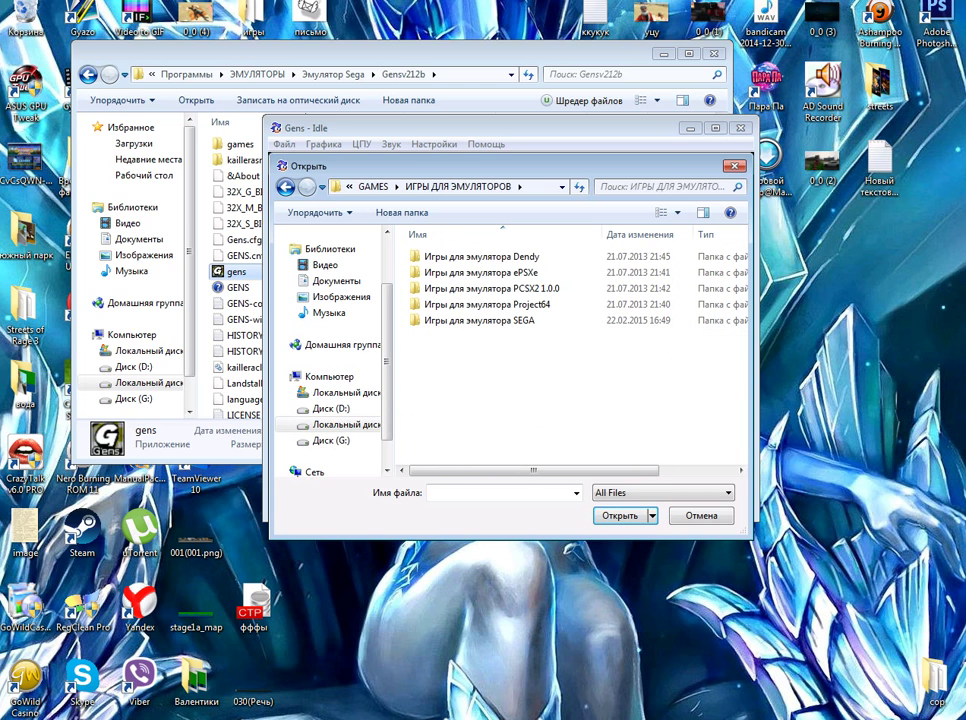
double_click(466, 320)
- Load the ROM file Streets of Rage 2 (Rus).bin from the SEGA games folder
scroll(490, 375, "down", 3)
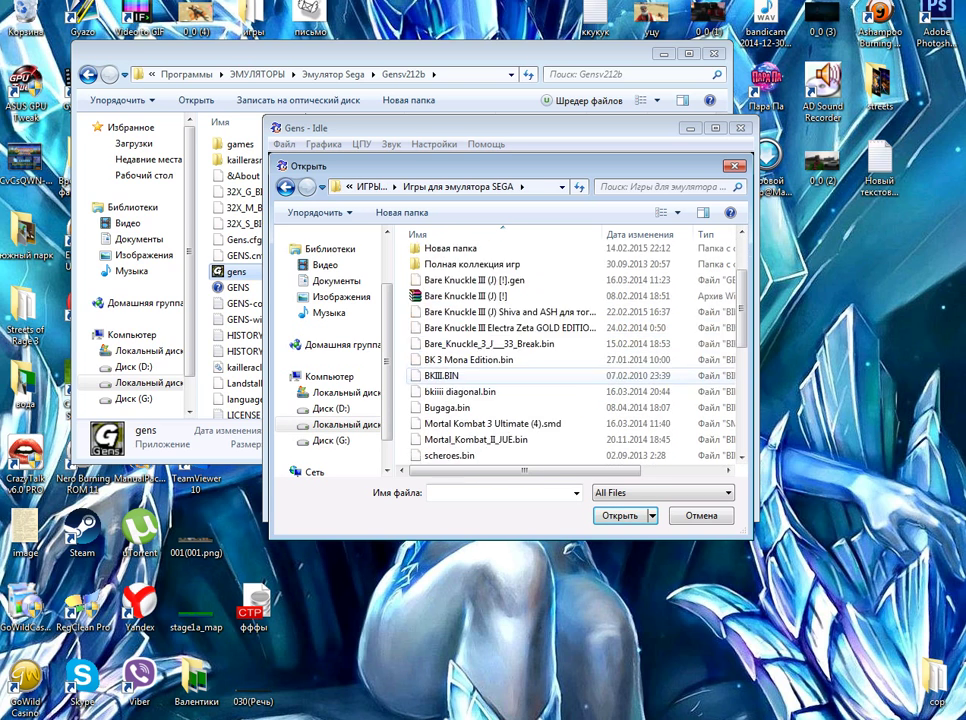
scroll(490, 378, "down", 3)
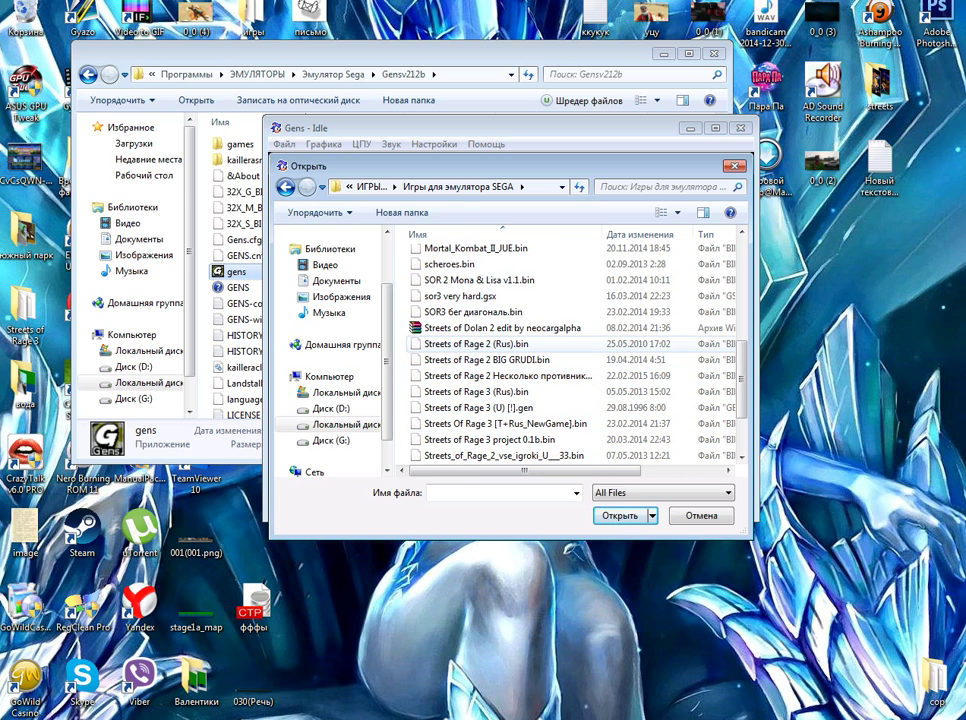
left_click(471, 343)
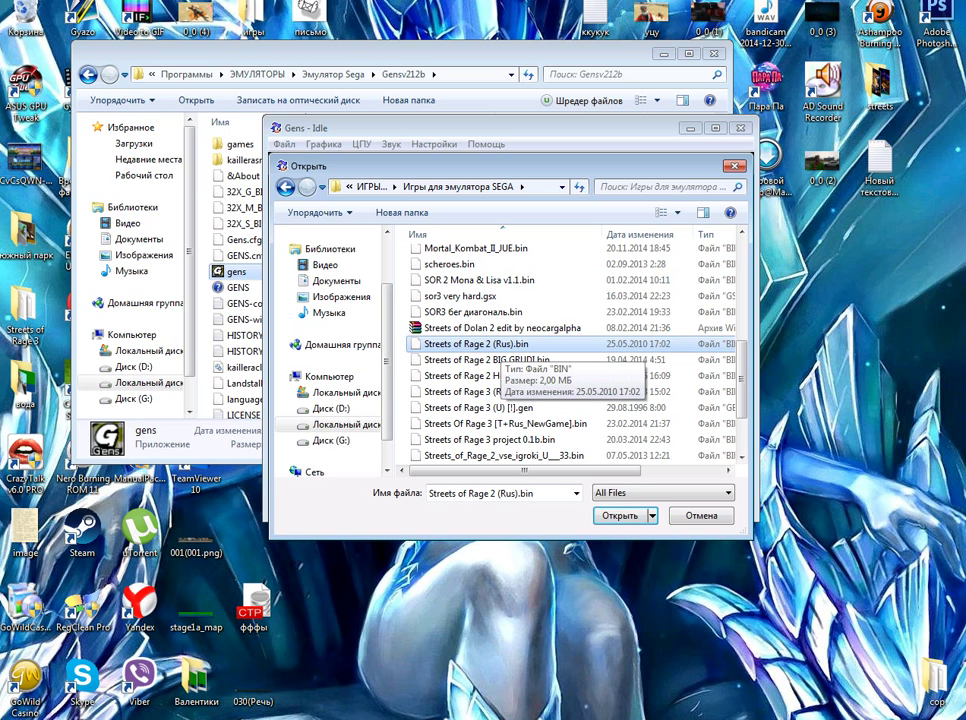
double_click(502, 344)
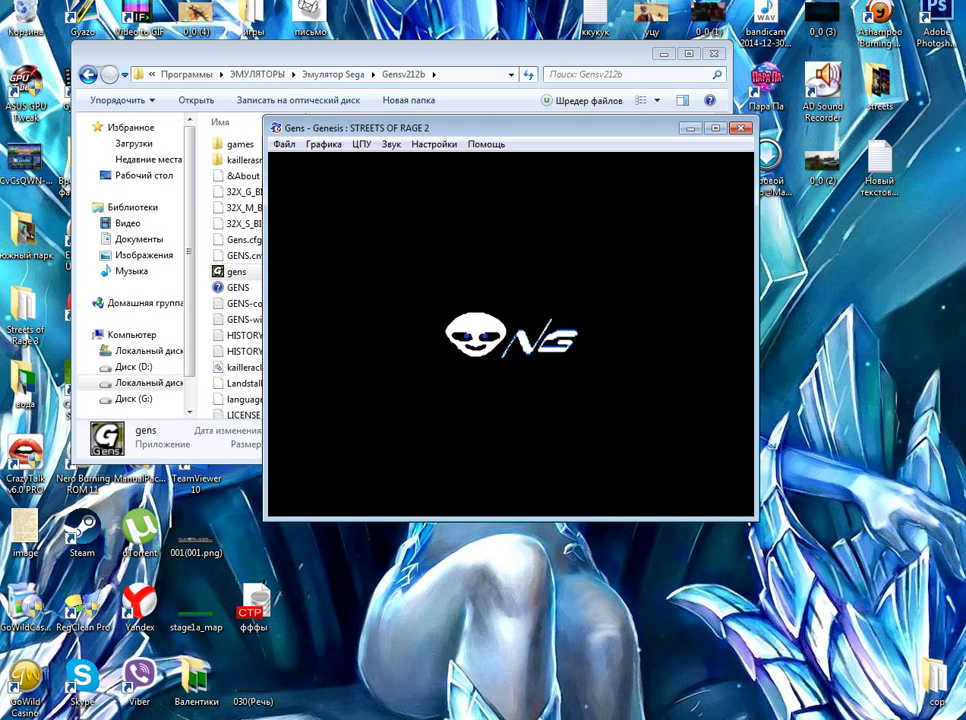
- Move the Streets of Rage 2 emulator window aside and bring the Gensv212b folder window to the front
left_click_drag(502, 128, 322, 180)
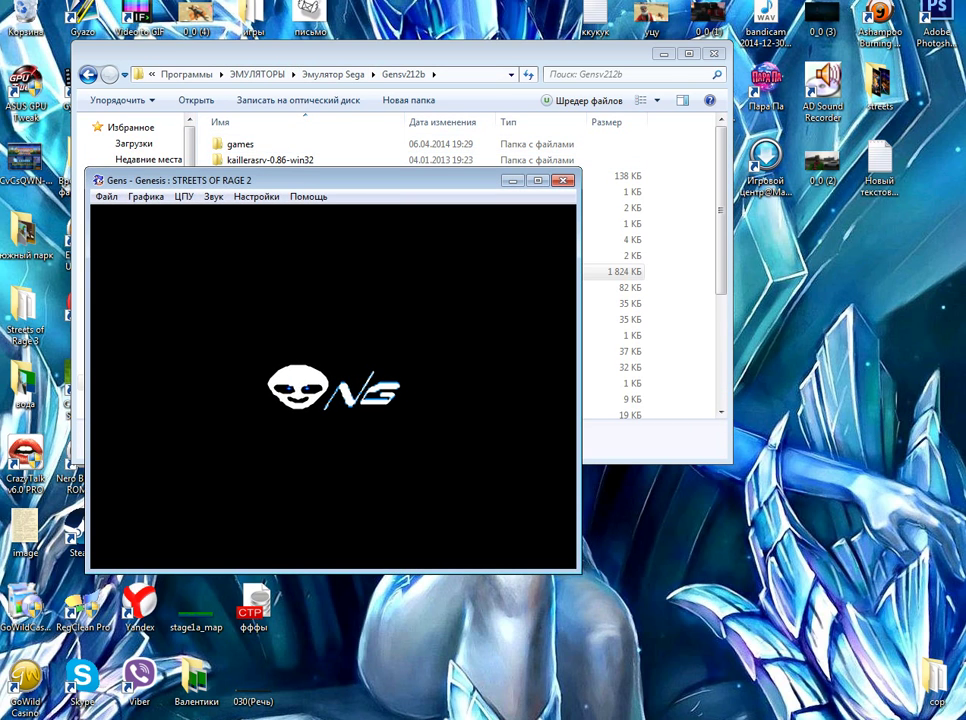
left_click_drag(322, 180, 283, 180)
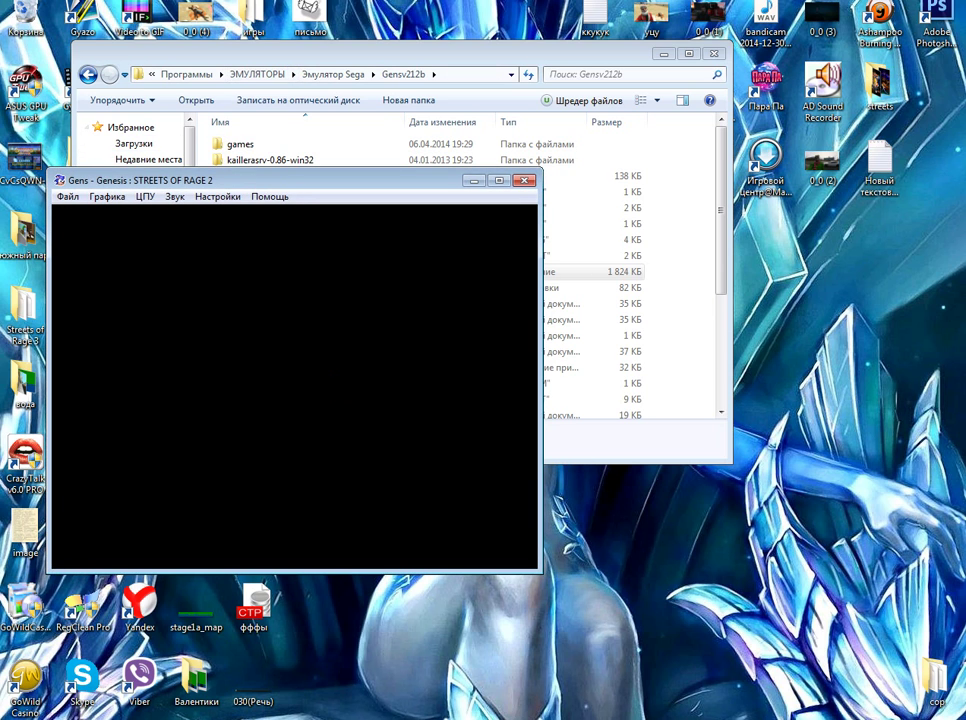
left_click(268, 55)
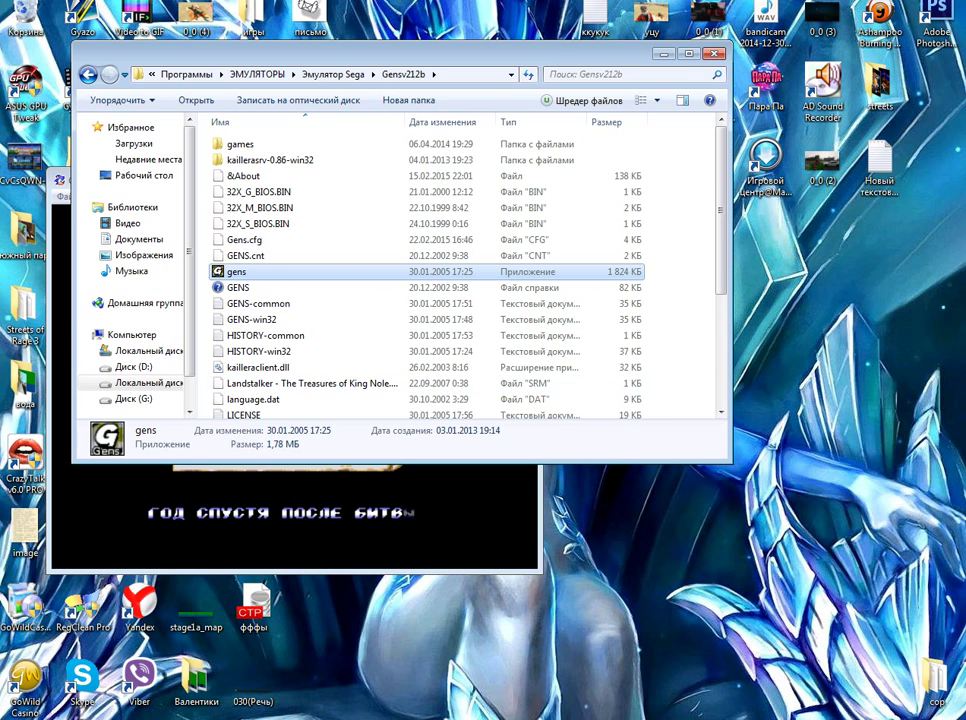
- Lower the Gens application's volume to 10 in the Windows volume mixer and close the mixer
right_click(860, 718)
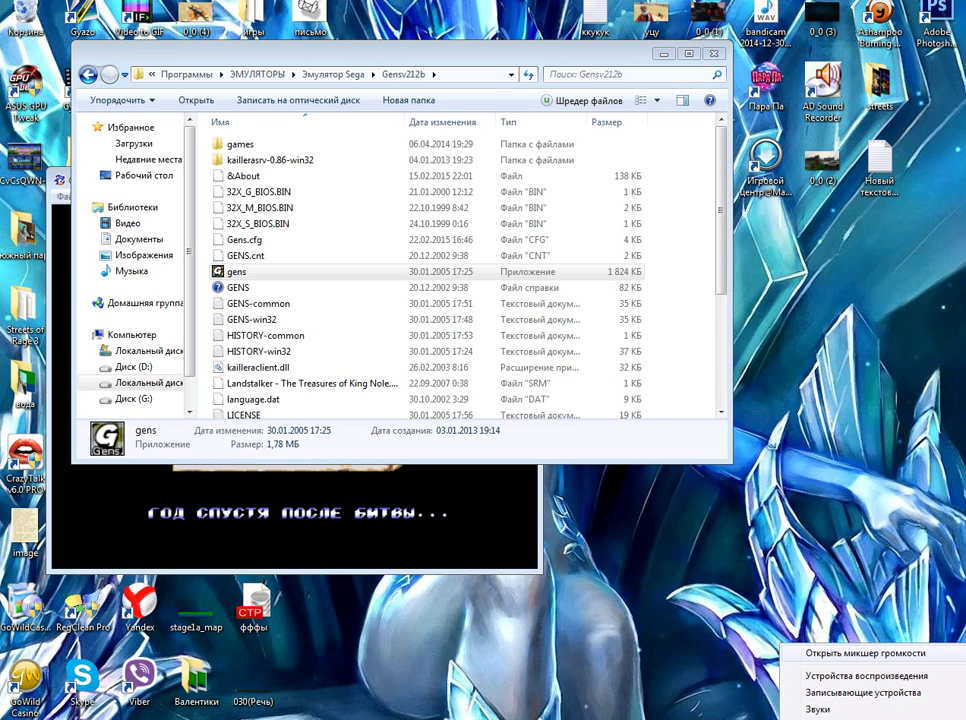
left_click(865, 653)
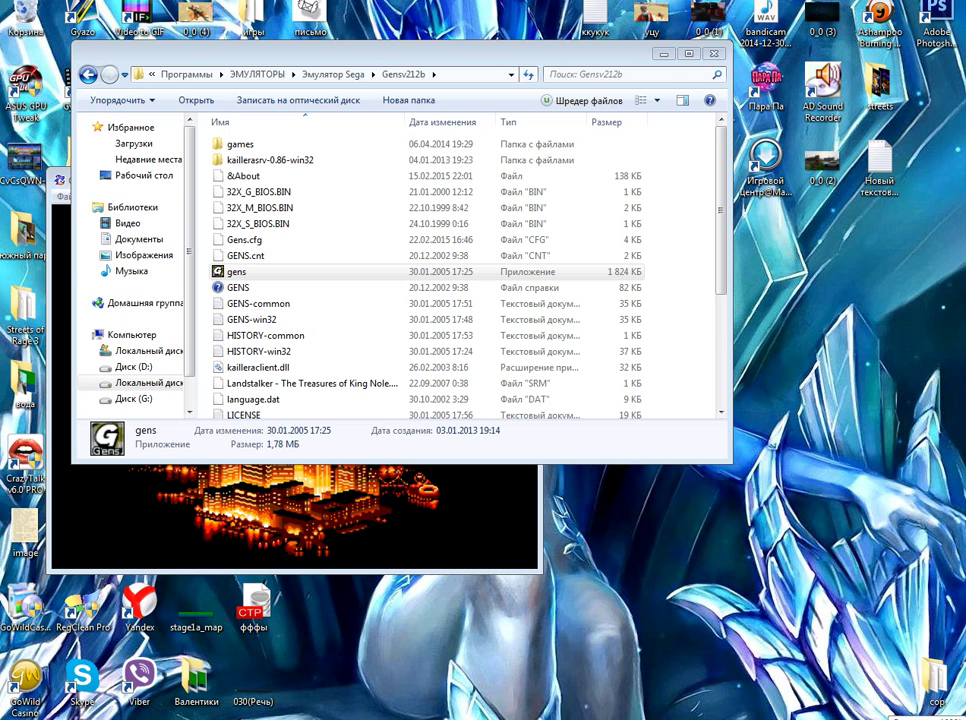
right_click(960, 718)
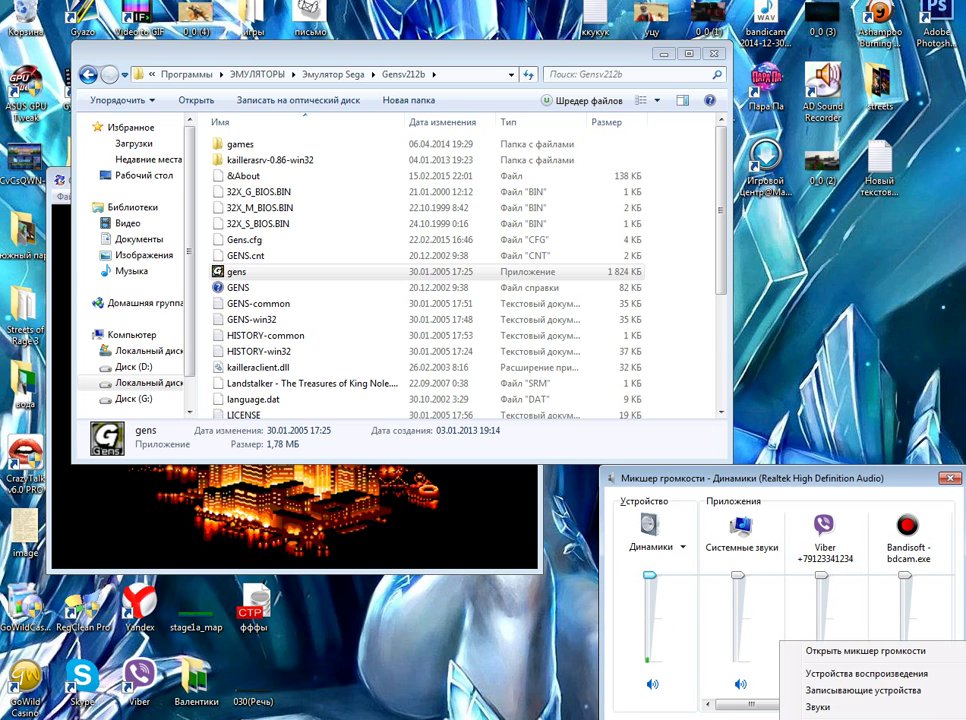
left_click_drag(753, 705, 907, 705)
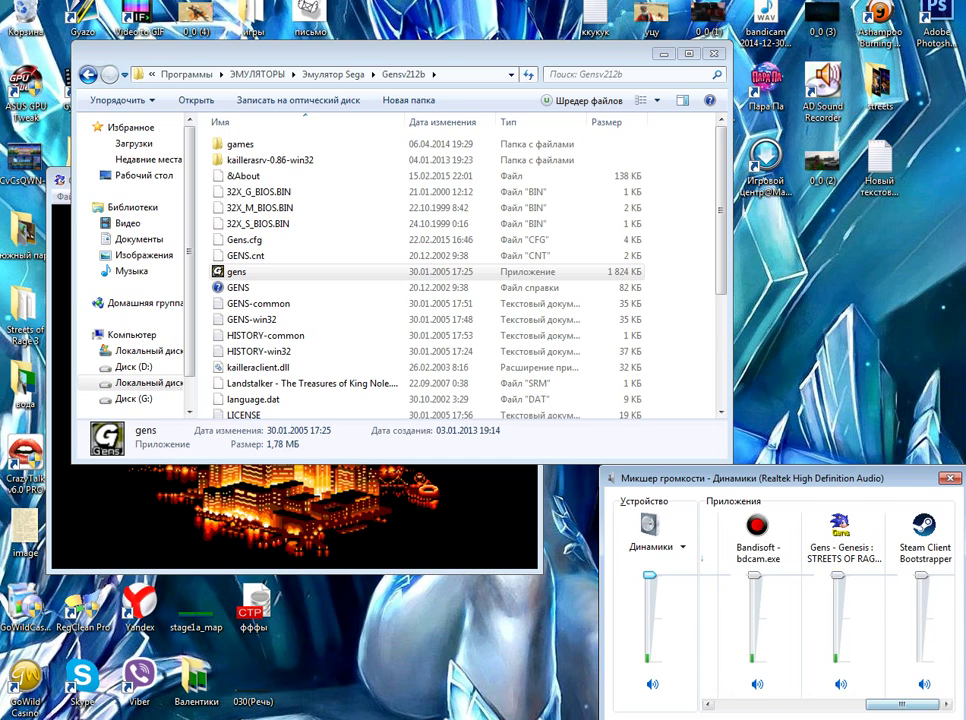
left_click_drag(820, 576, 820, 653)
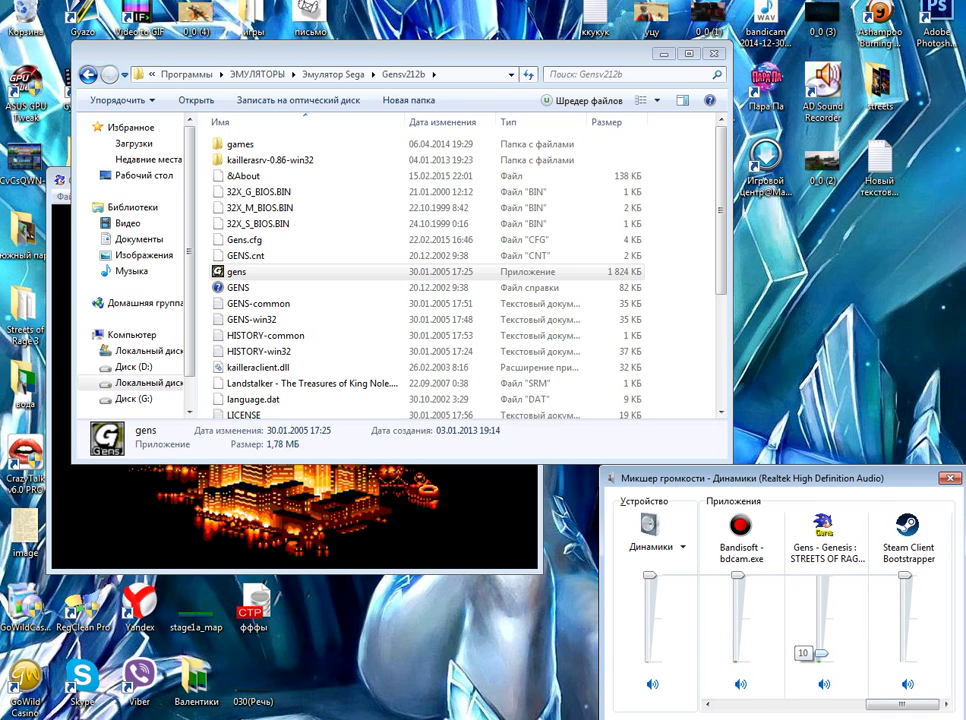
left_click(950, 479)
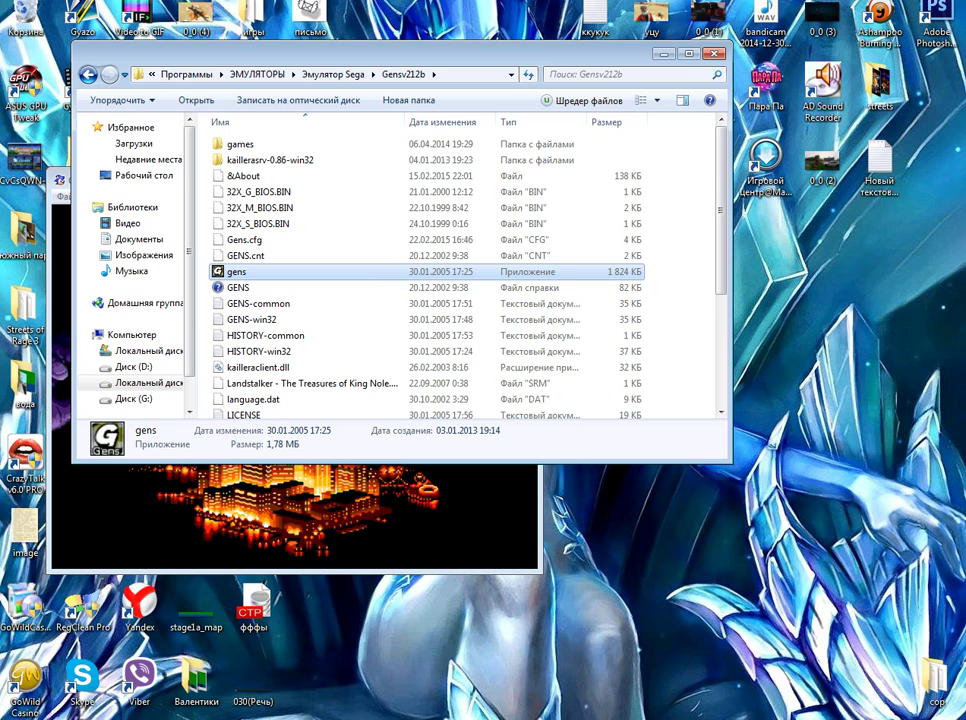
- Launch a second gens instance beside the first one and bring up its dialog for opening a ROM
double_click(236, 272)
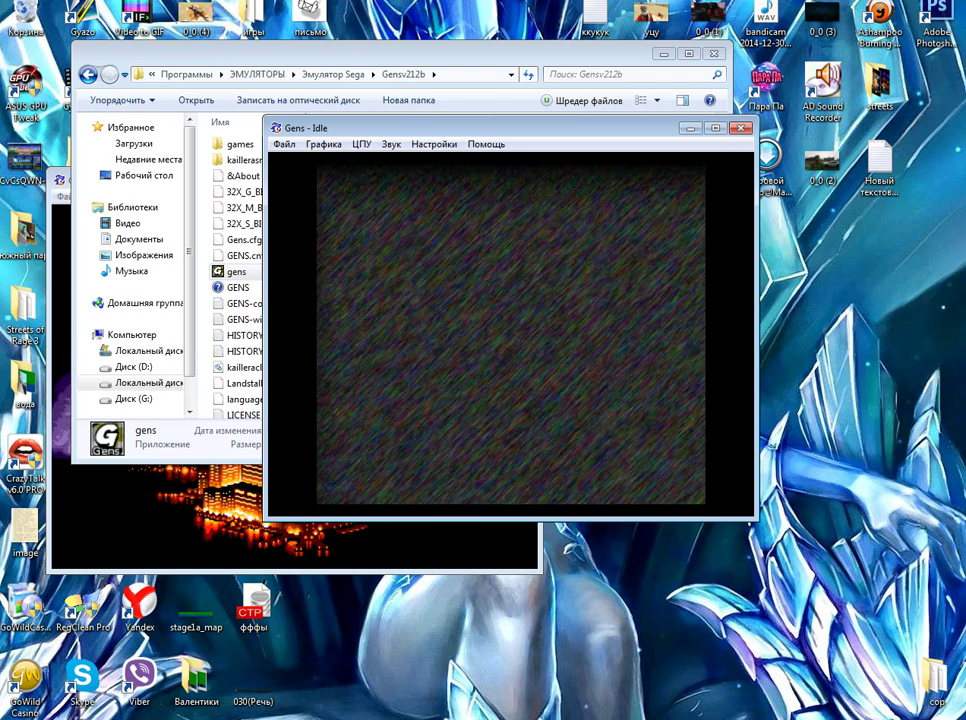
left_click_drag(450, 128, 610, 134)
left_click(493, 150)
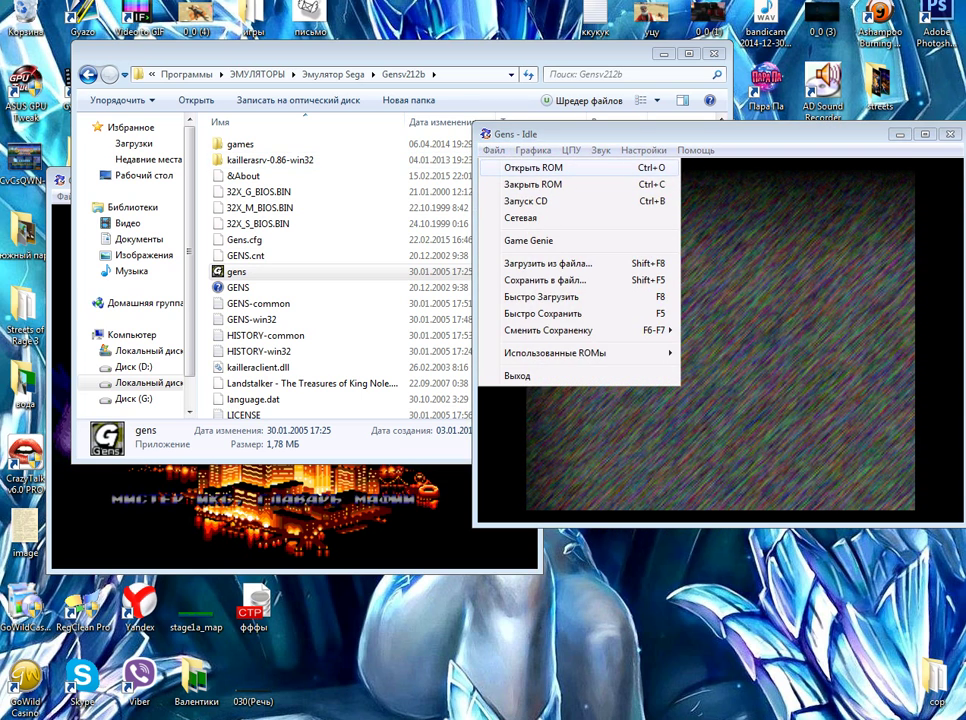
left_click(534, 168)
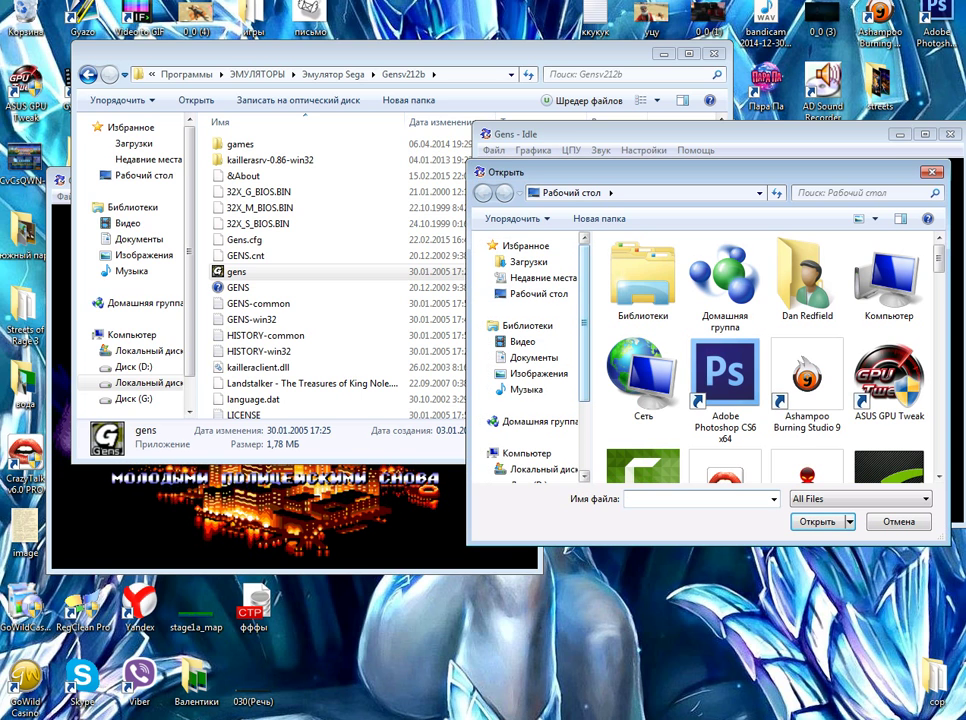
- In the second instance, browse to E:\GAMES\ИГРЫ ДЛЯ ЭМУЛЯТОРОВ\Игры для эмулятора SEGA
scroll(545, 398, "down", 2)
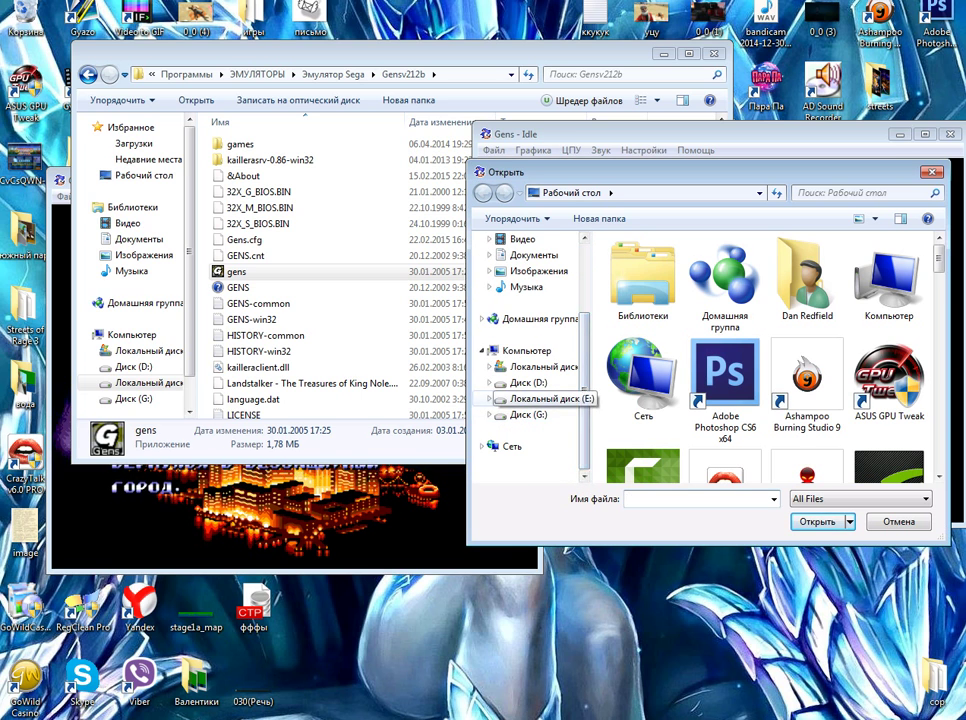
left_click(545, 398)
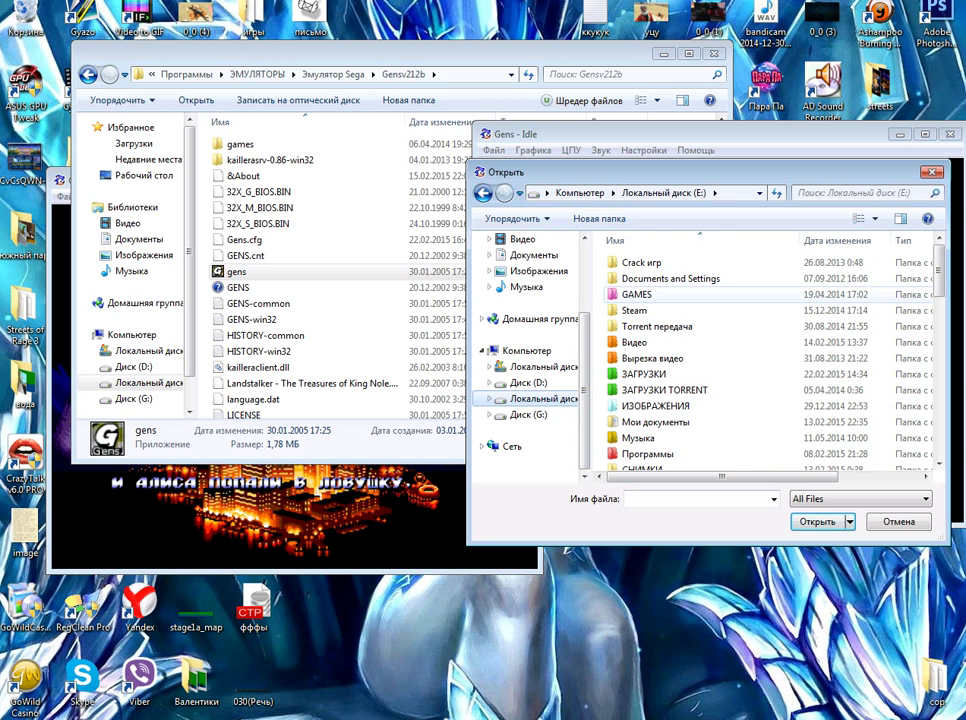
double_click(636, 294)
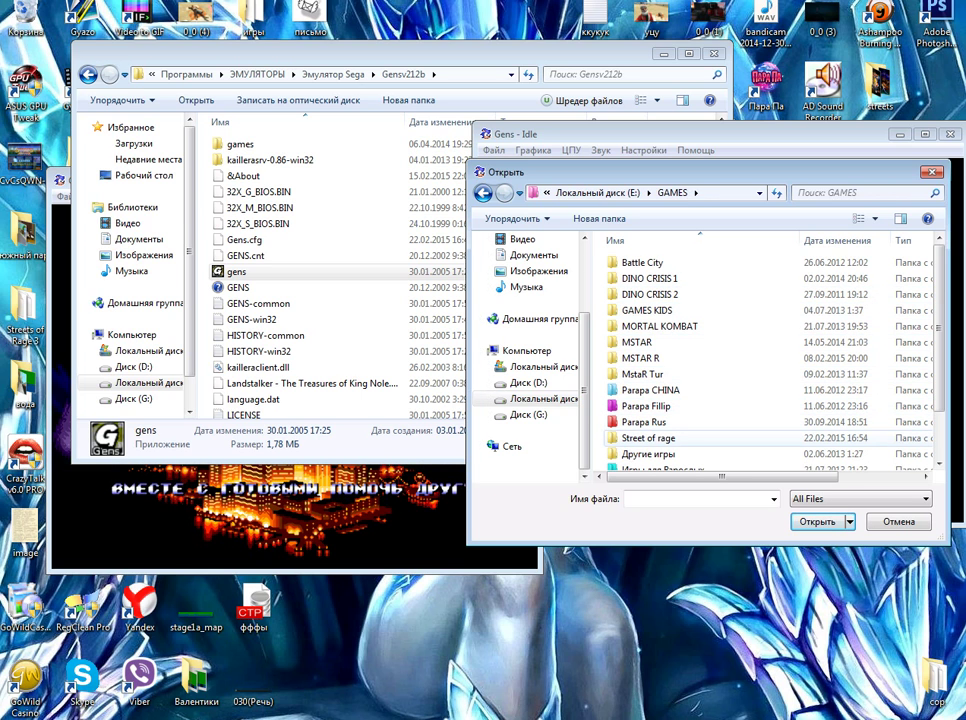
scroll(660, 330, "down", 1)
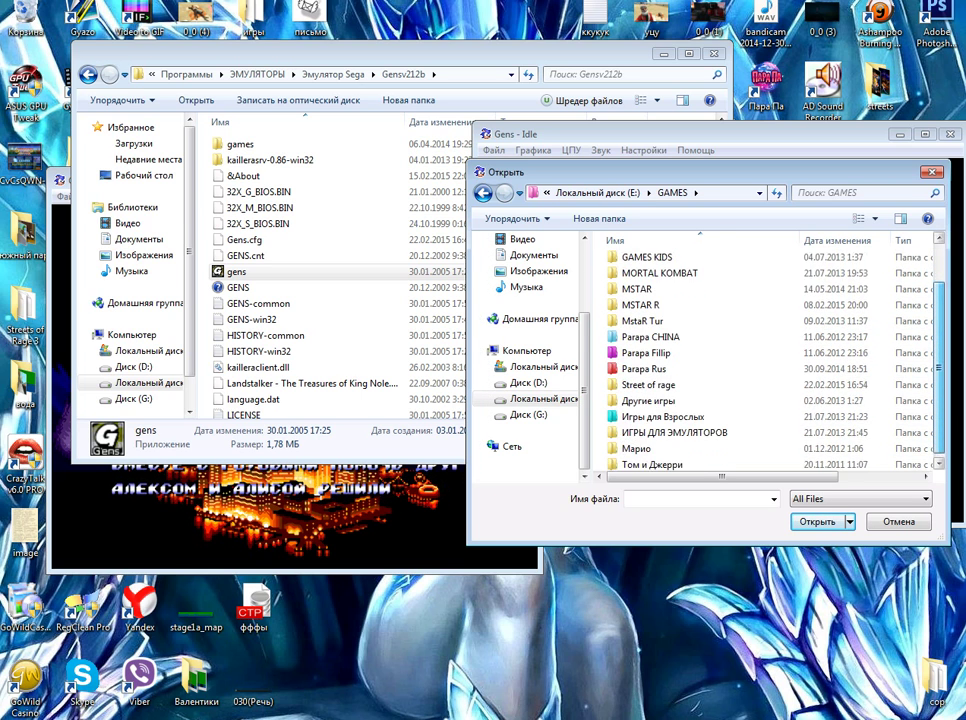
double_click(672, 429)
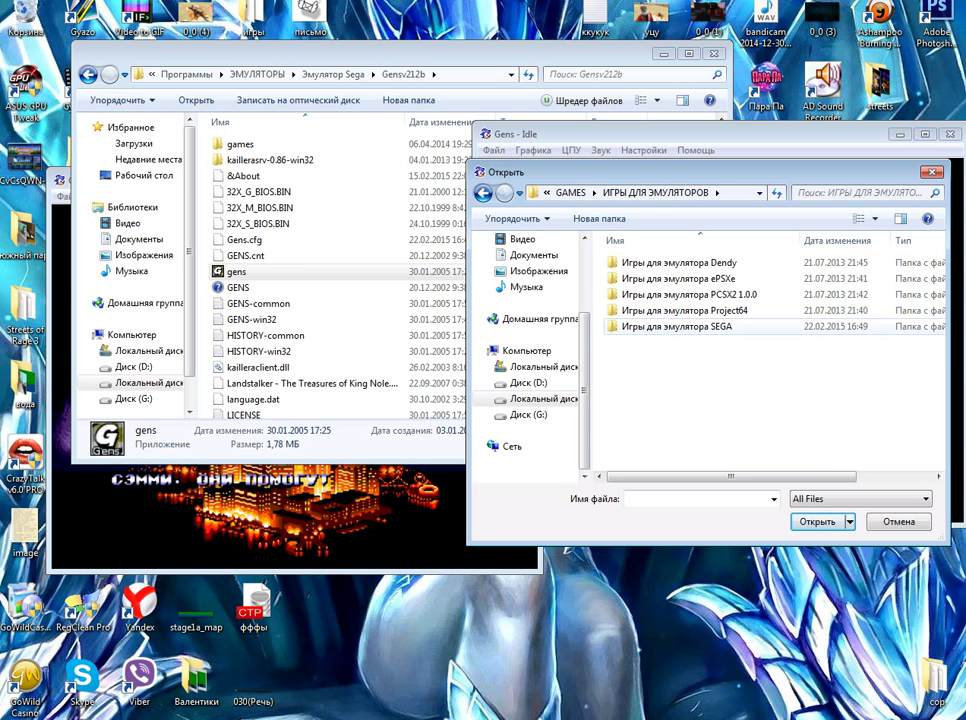
double_click(676, 326)
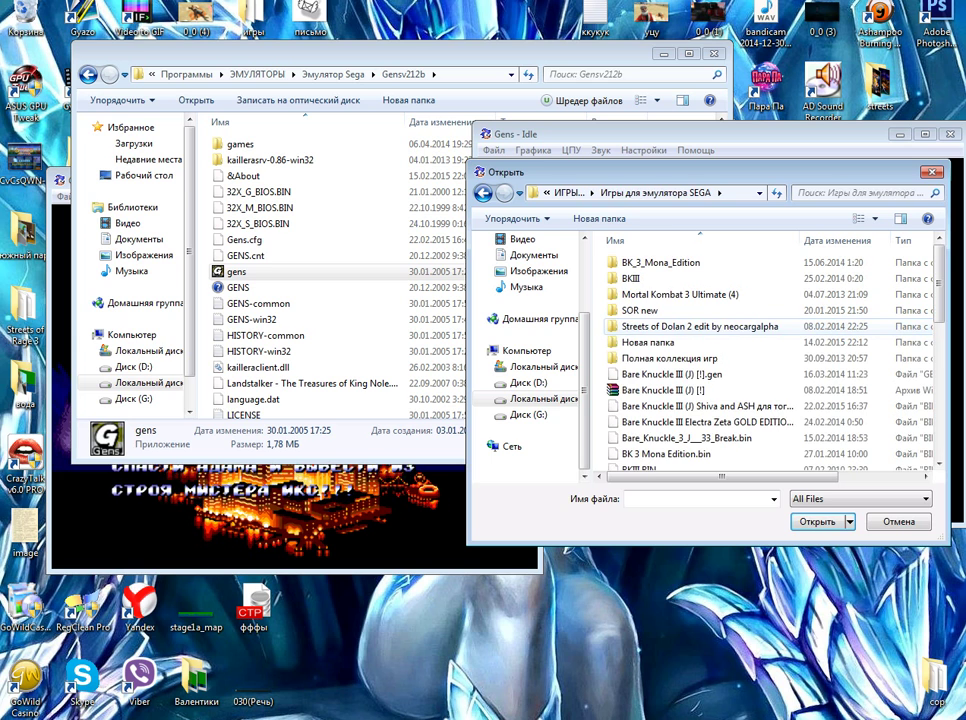
- Load Streets of Rage 2 (Rus).bin in the second instance and minimize the Gensv212b folder window
left_click_drag(700, 172, 677, 121)
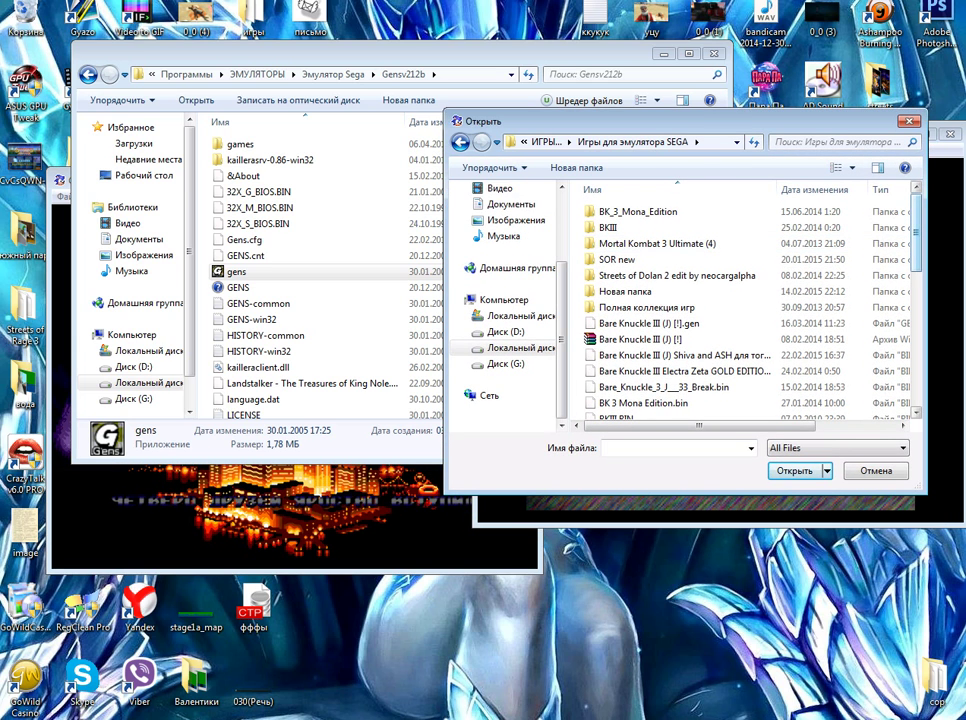
scroll(745, 240, "down", 4)
scroll(700, 330, "down", 1)
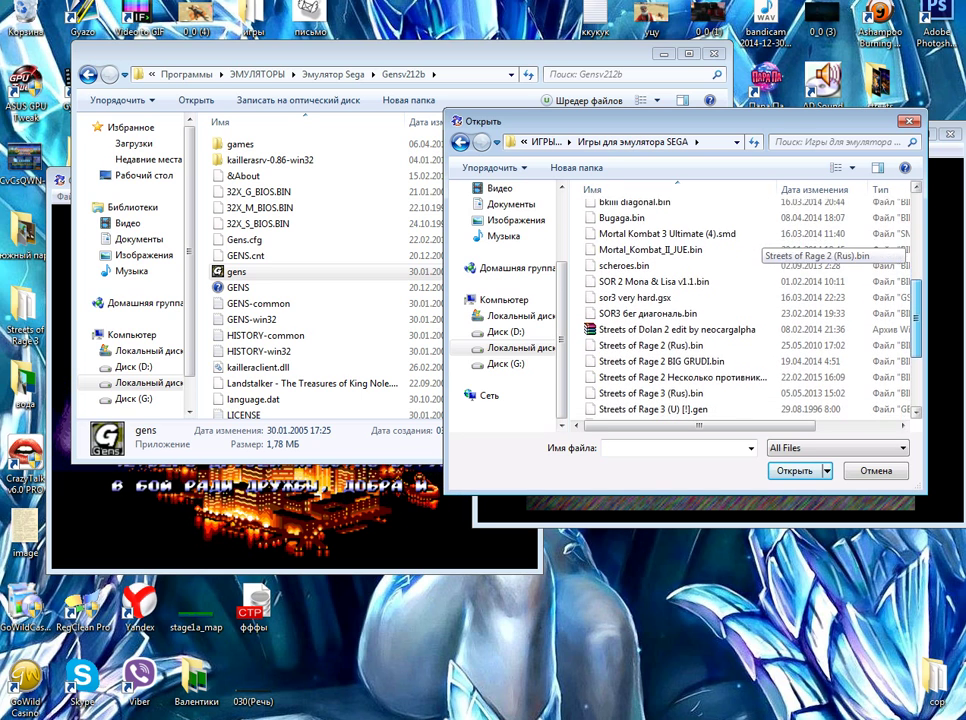
double_click(660, 333)
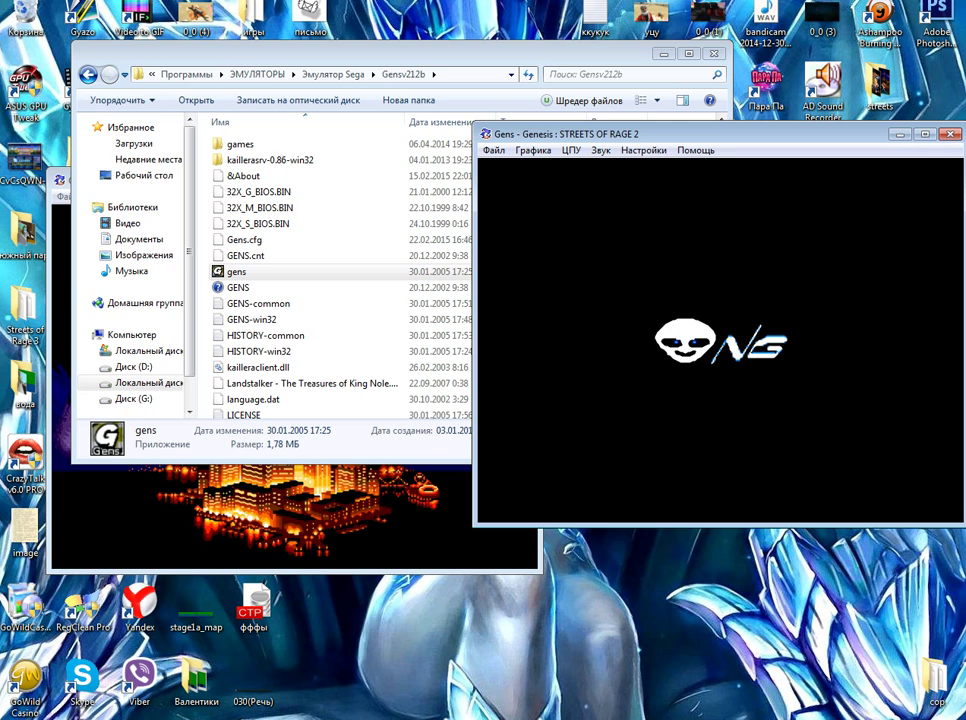
left_click(664, 54)
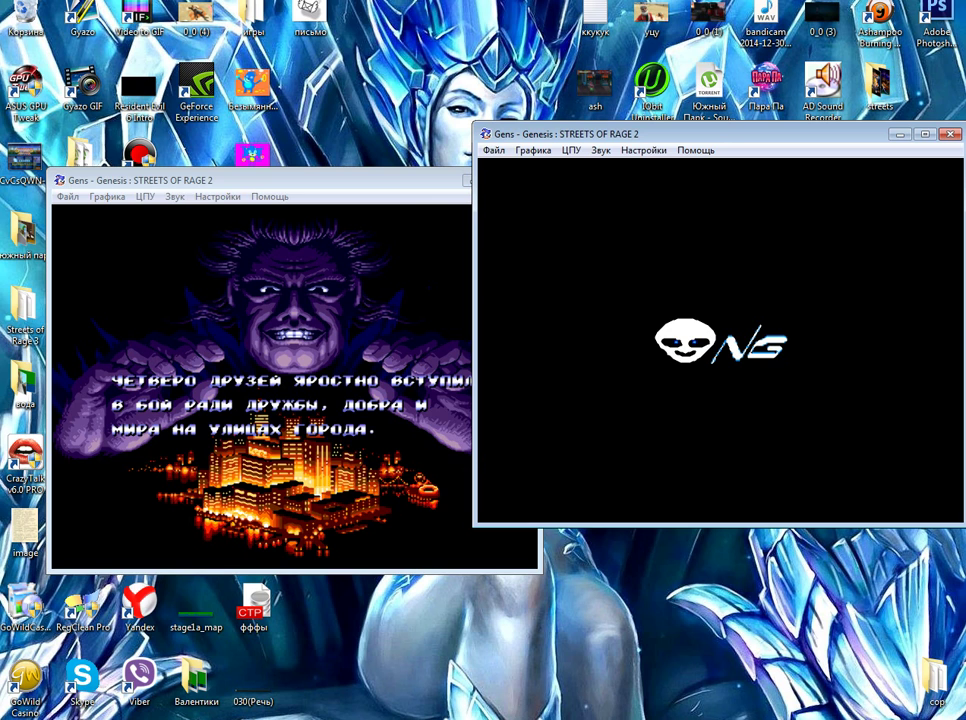
- Open the network play client (Сетевая) from the first Gens instance
left_click(250, 181)
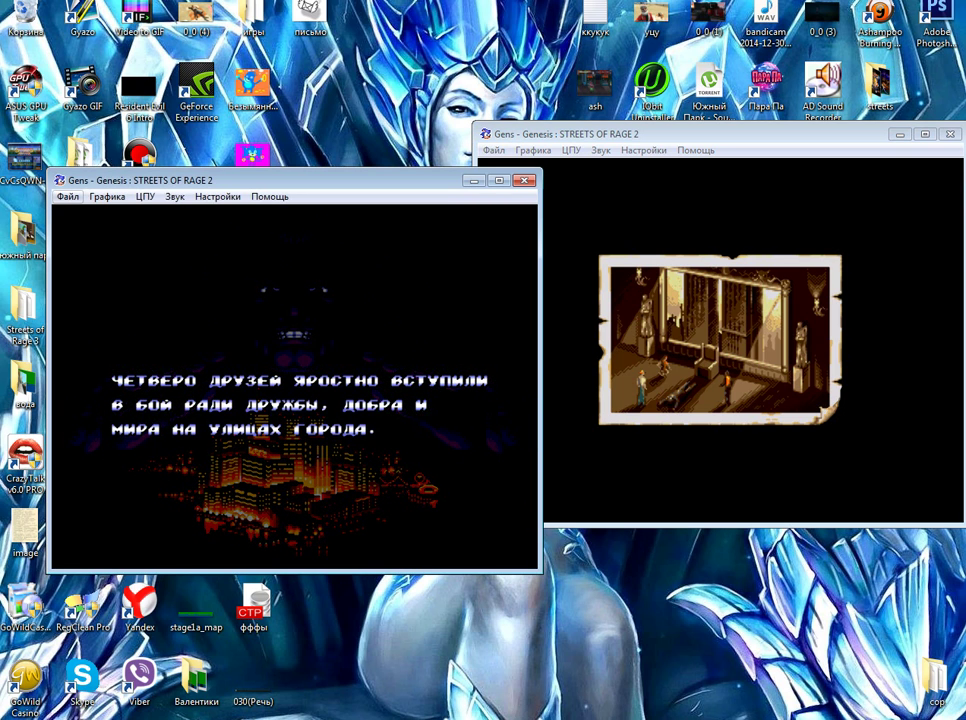
left_click(68, 197)
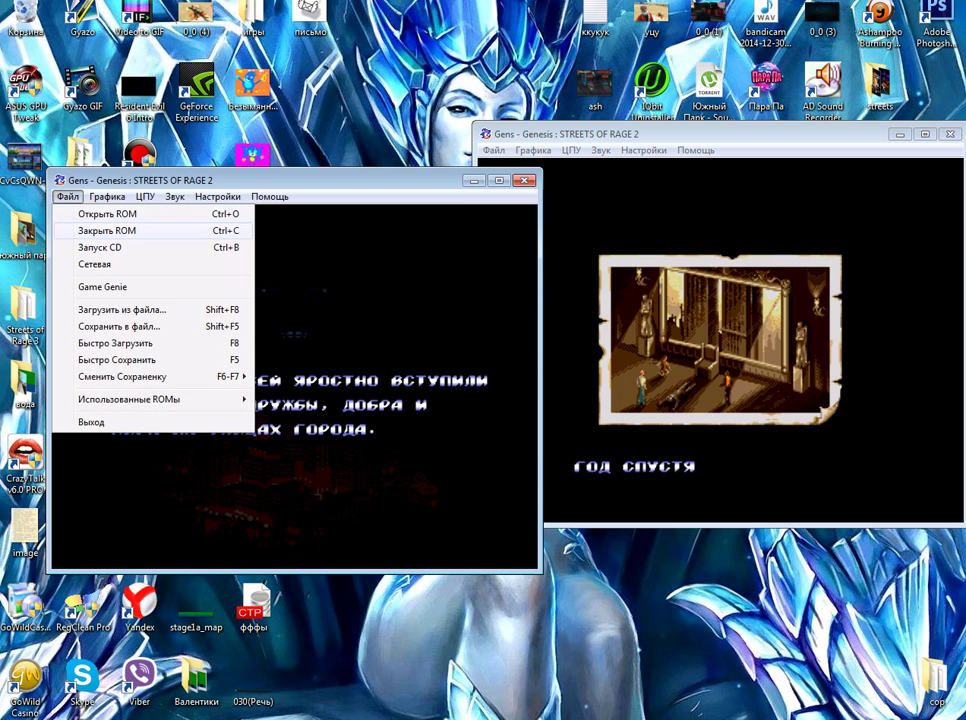
key("Down")
key("Down")
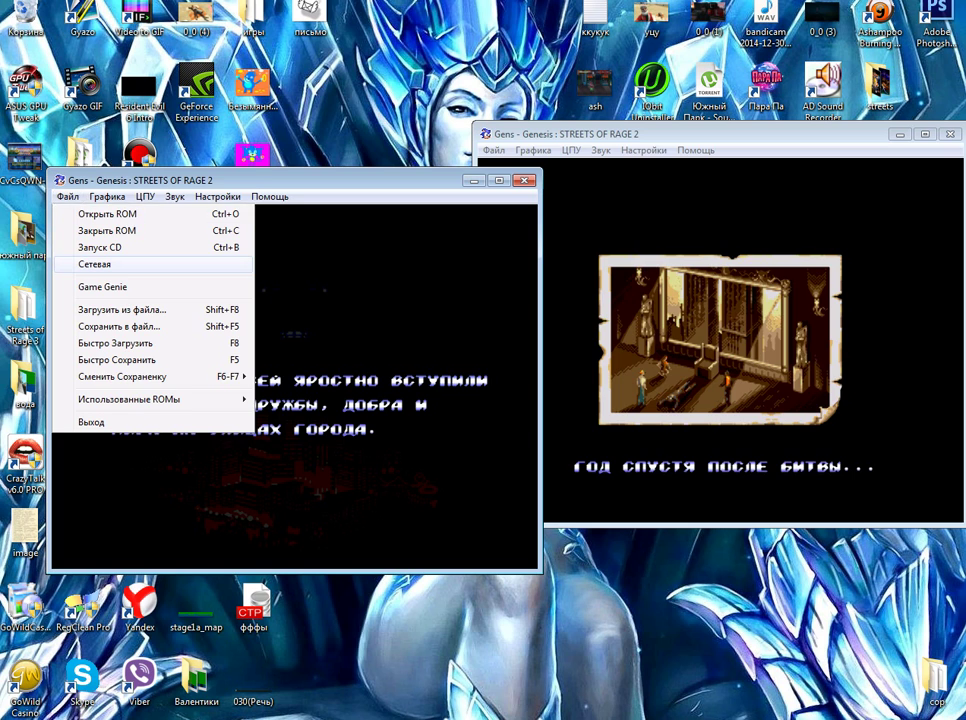
key("Return")
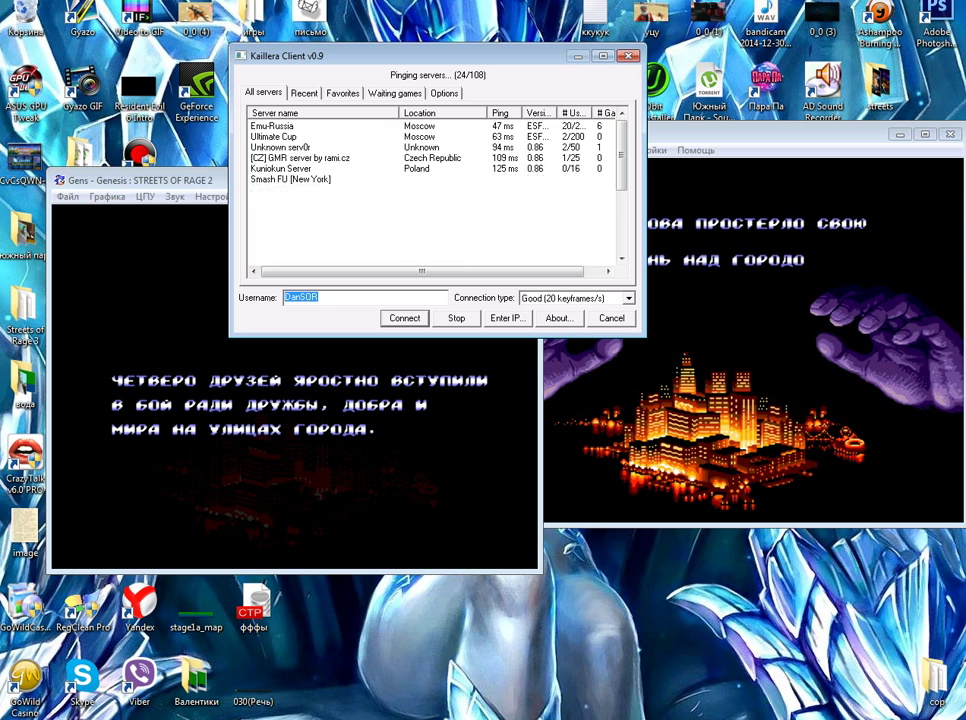
- Try to connect the first instance to the Emu-Russia server, and join the Ultimate Cup server instead
left_click(273, 126)
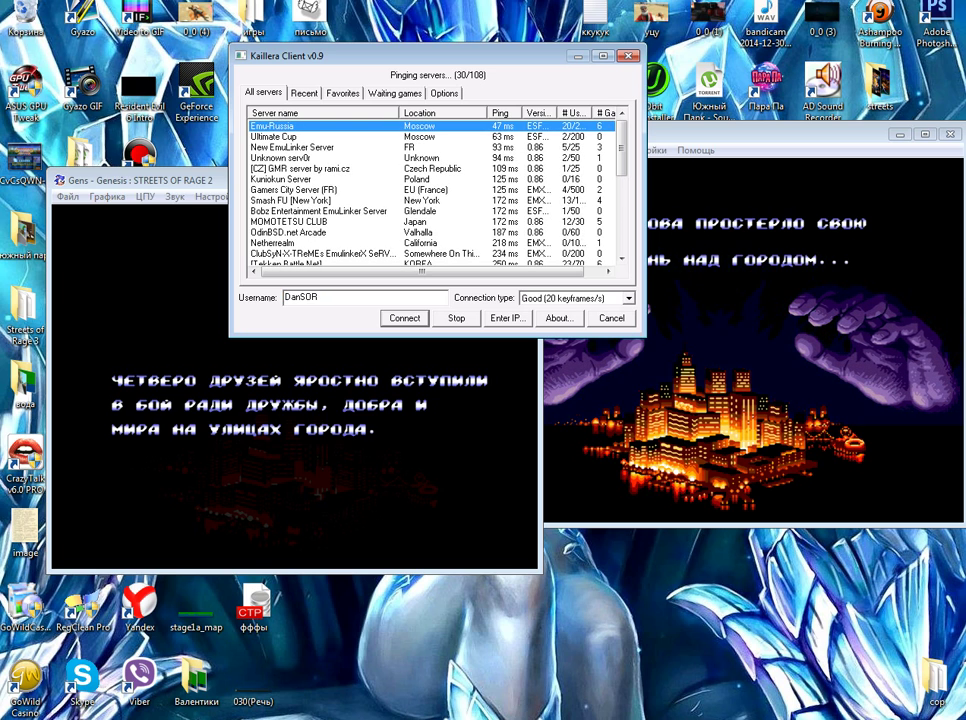
key("Return")
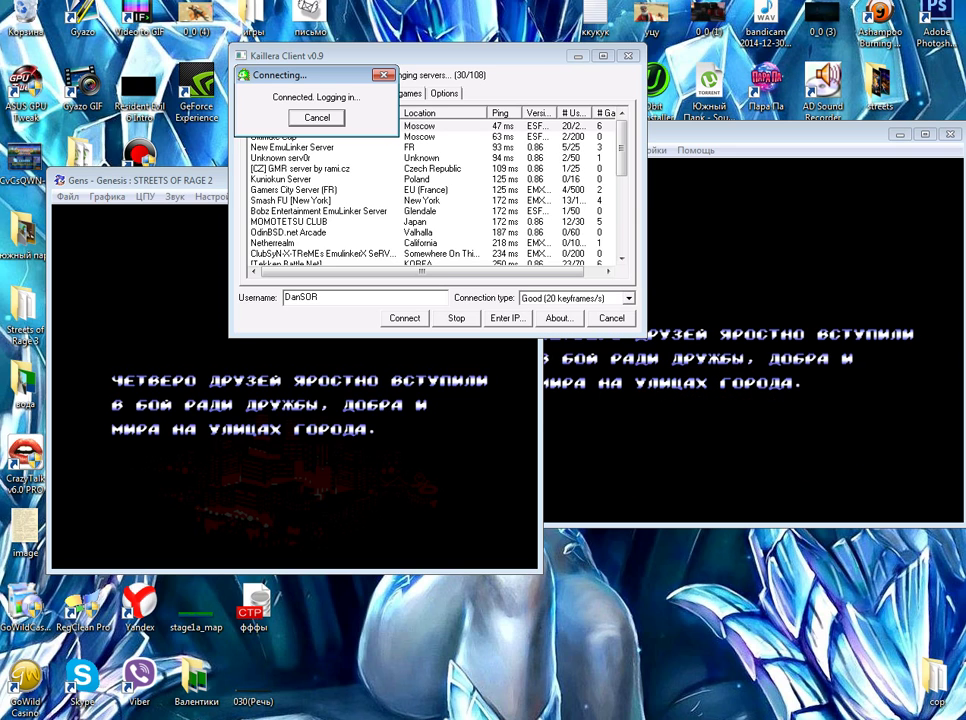
left_click_drag(318, 75, 345, 110)
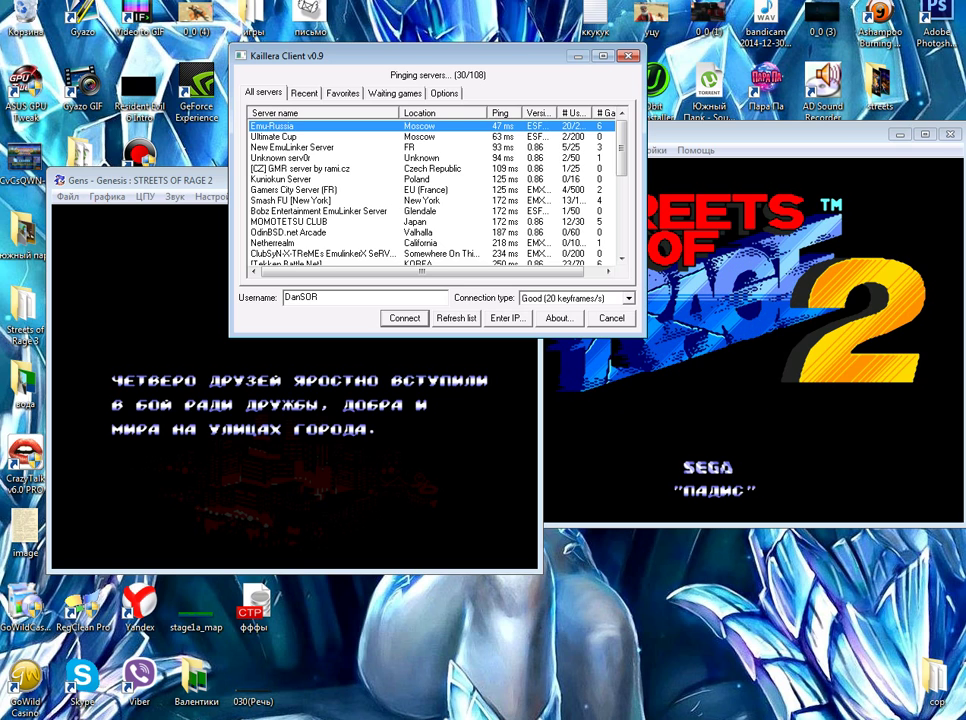
double_click(275, 137)
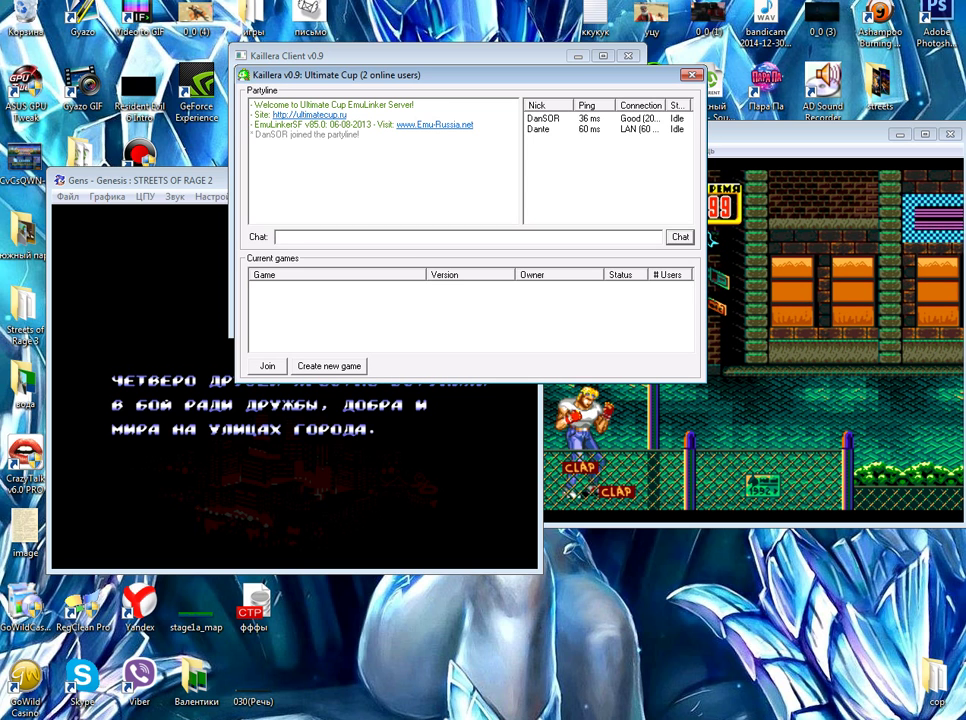
left_click(543, 118)
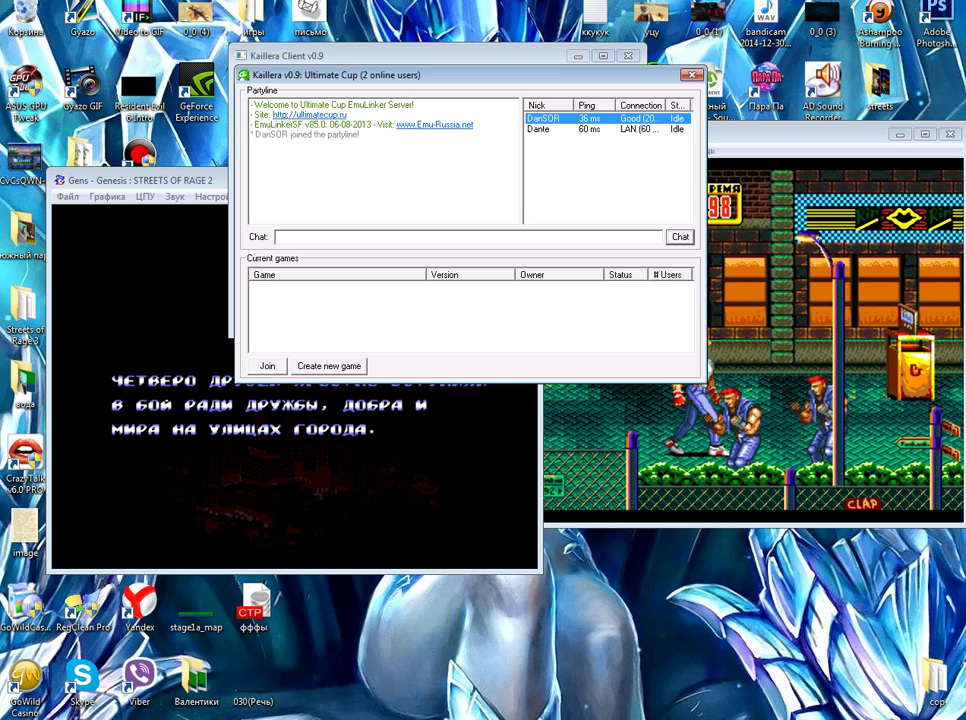
- Bring the second Gens instance forward and open its network play client (Сетевая)
left_click(800, 135)
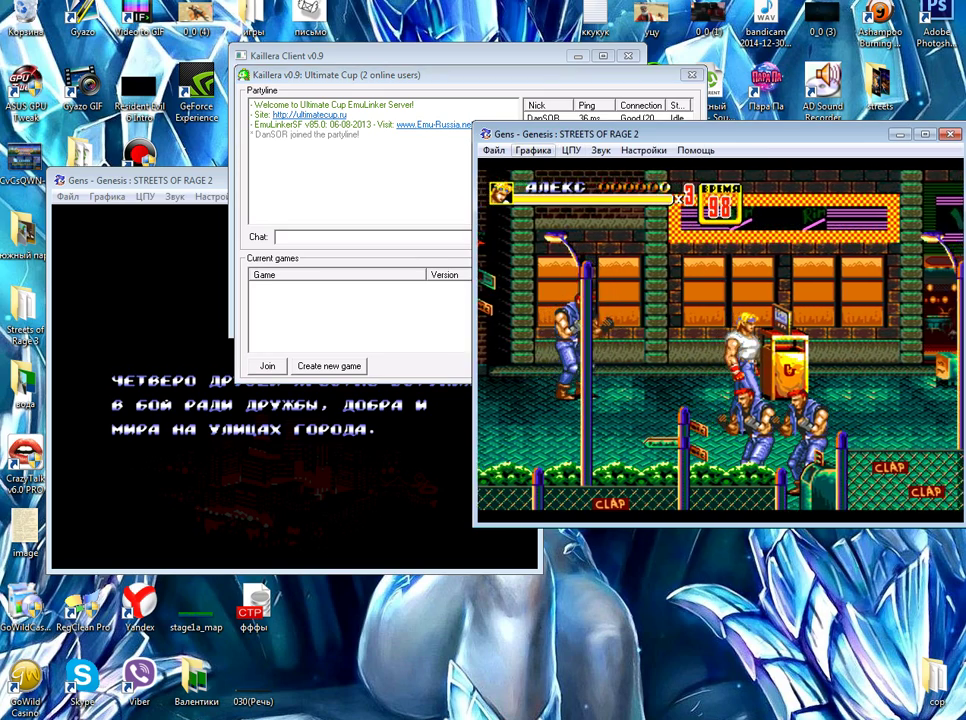
left_click(494, 150)
key("Down")
key("Down")
key("Down")
key("Down")
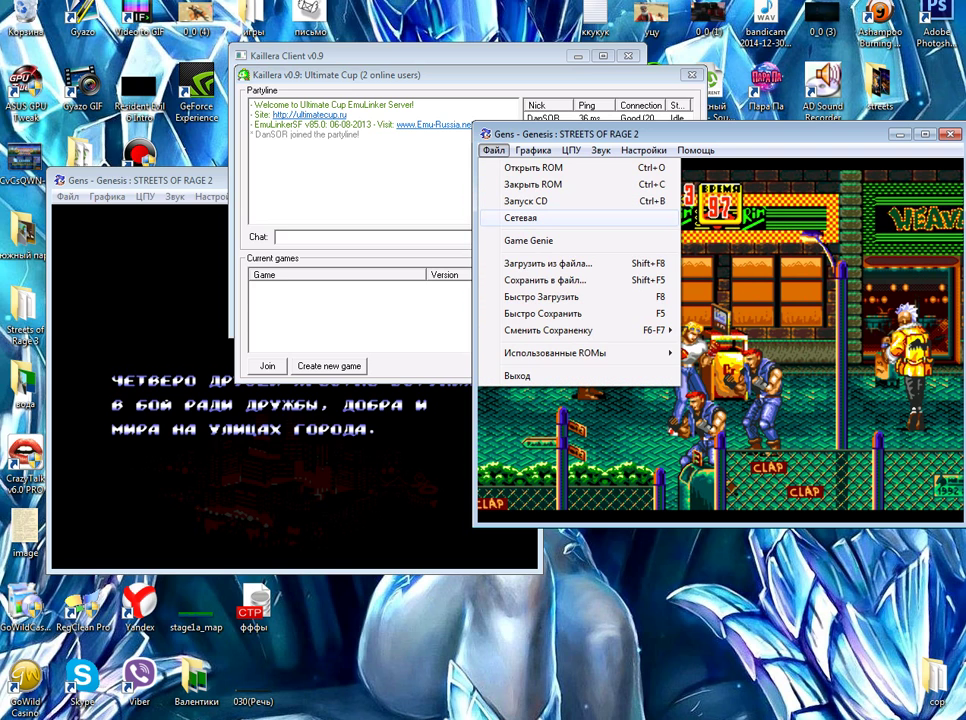
key("Return")
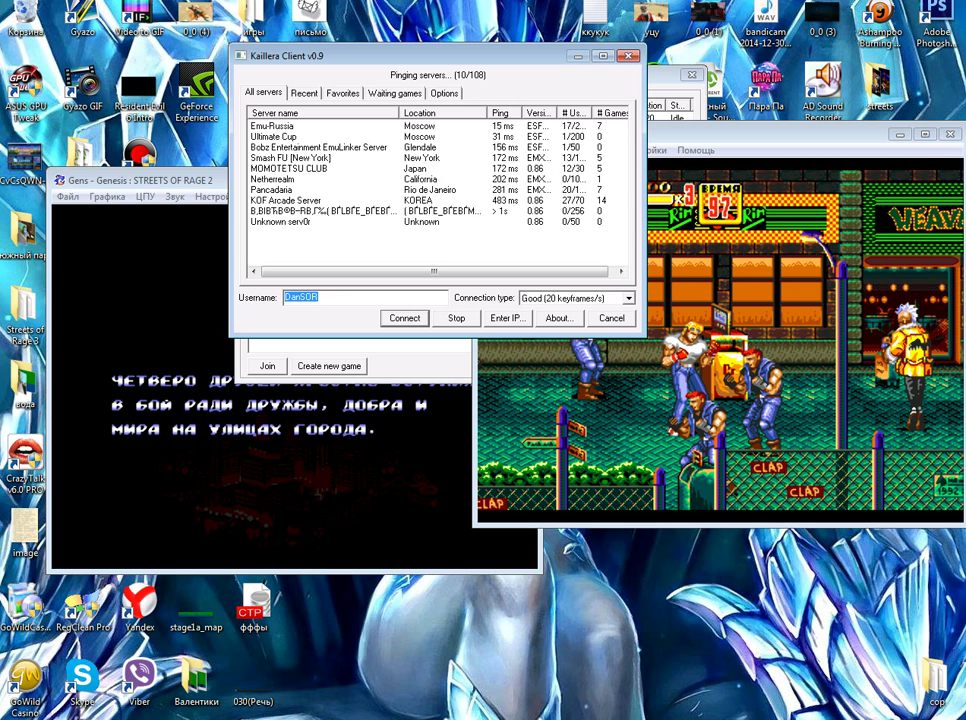
- Set the second client's username to Друг and try to connect it to the Ultimate Cup server
type("Друг")
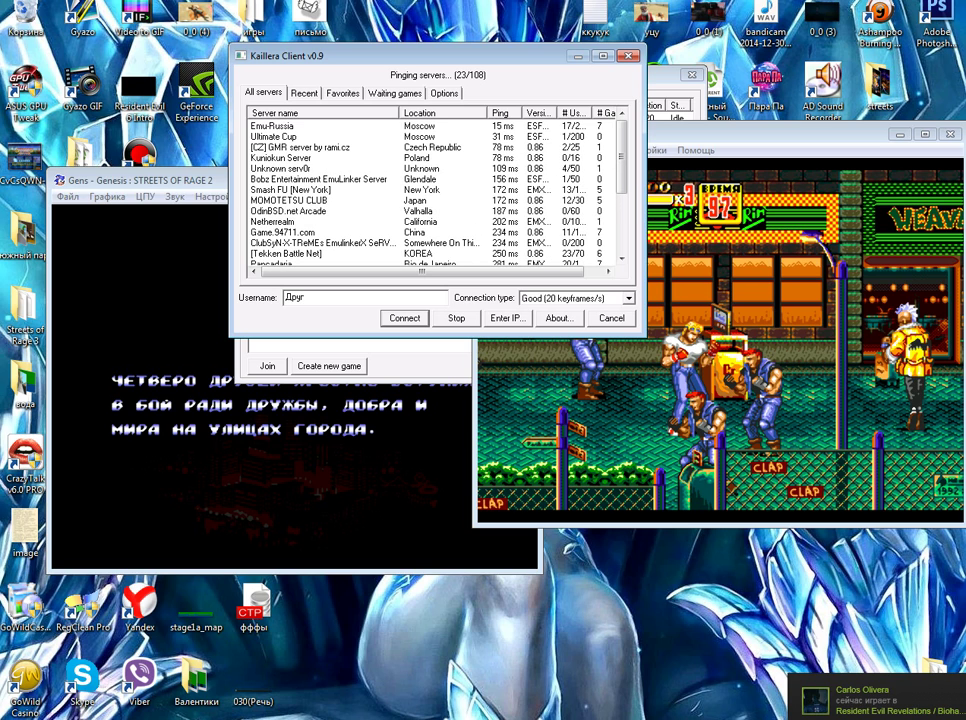
left_click(274, 137)
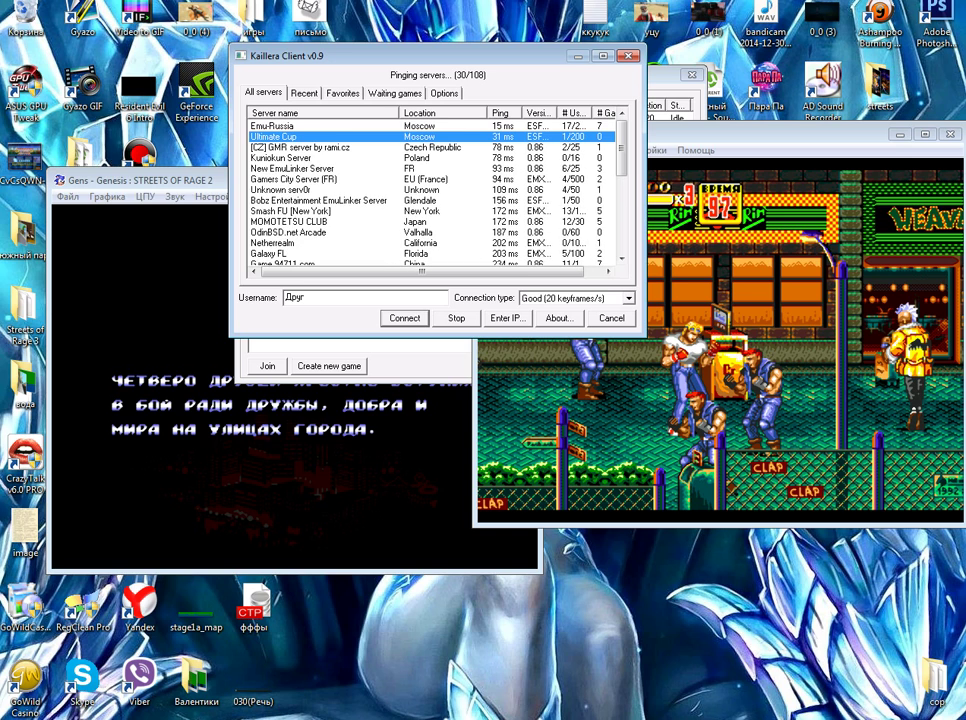
key("Return")
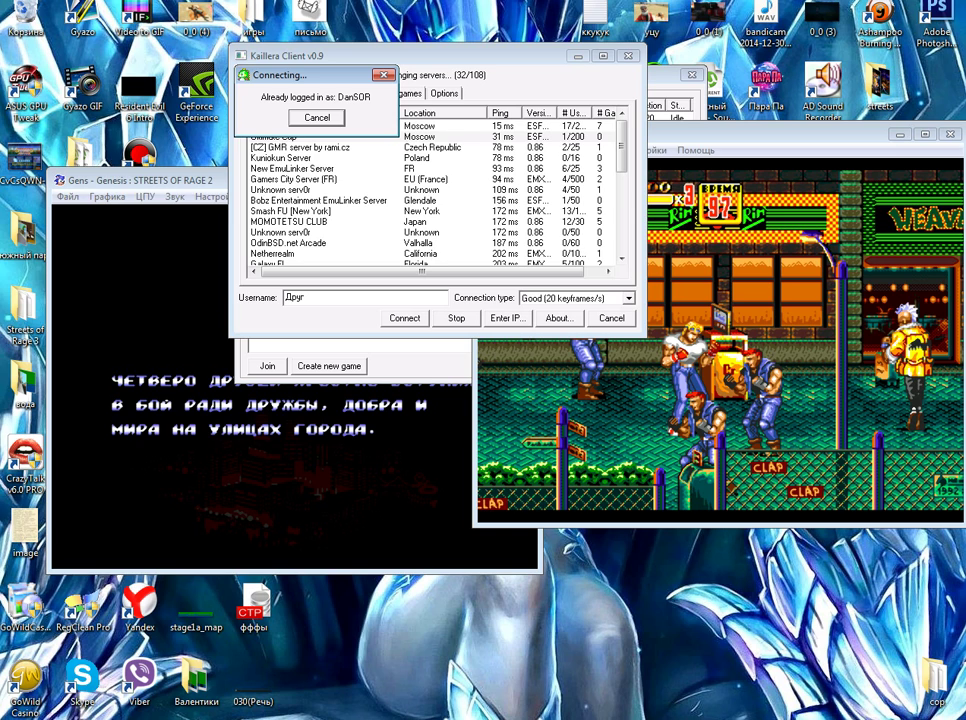
key("Escape")
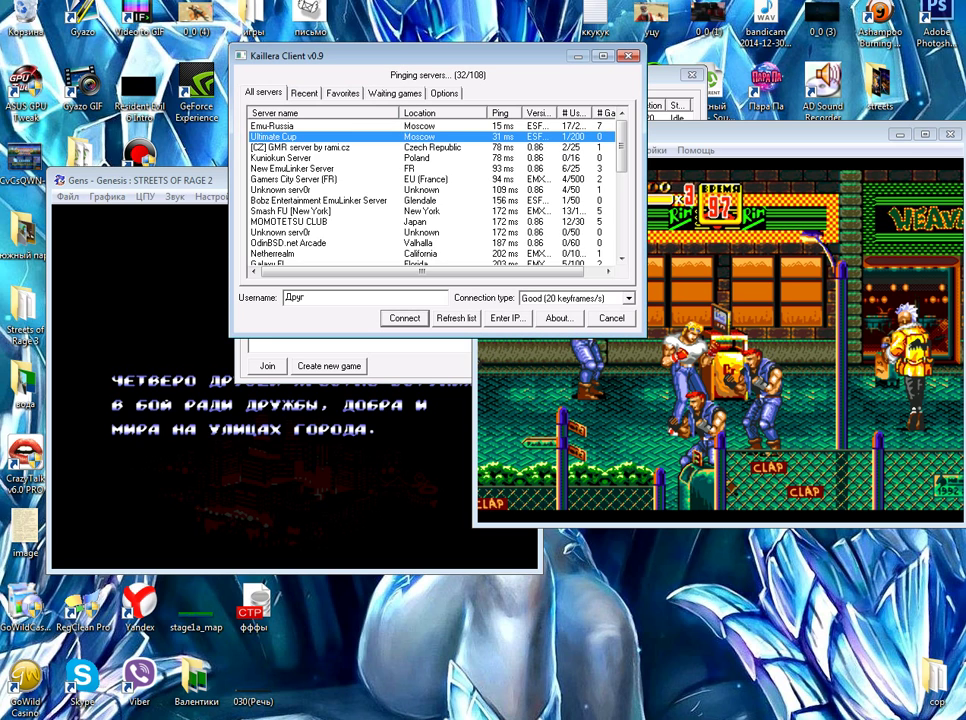
left_click_drag(440, 56, 563, 68)
key("Return")
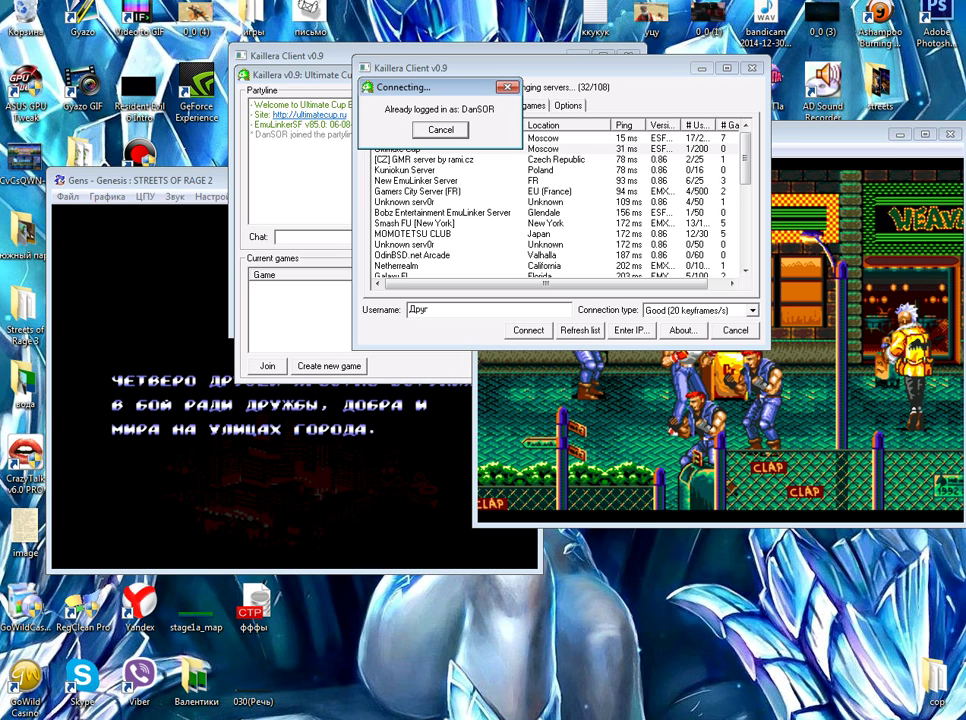
key("Escape")
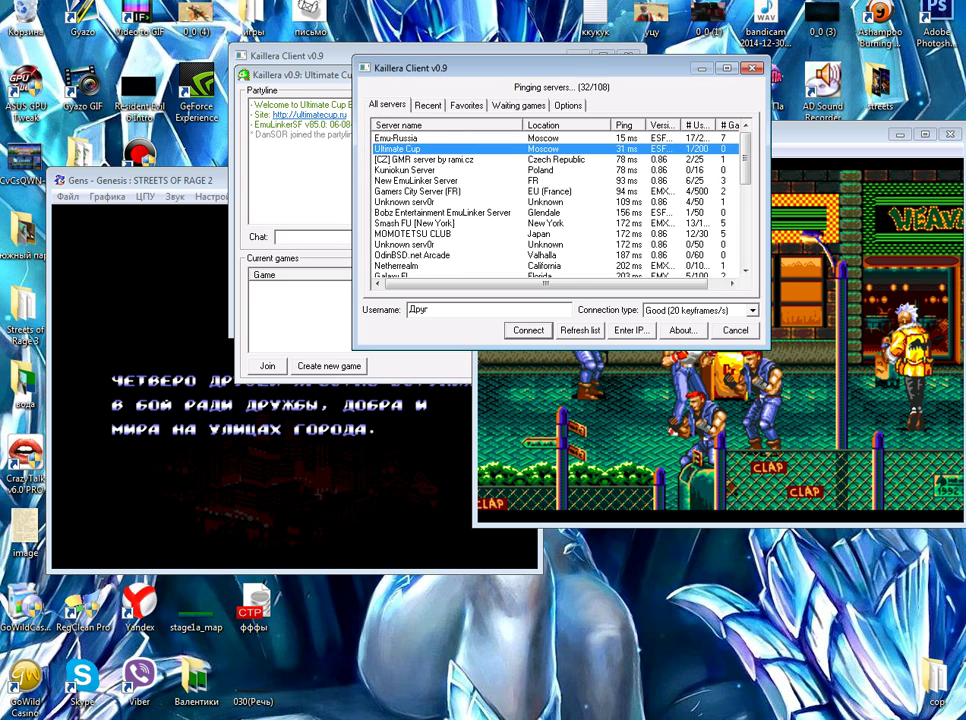
- Change the second client's username to Saw, move its window aside and retry connecting to Ultimate Cup
key("Tab")
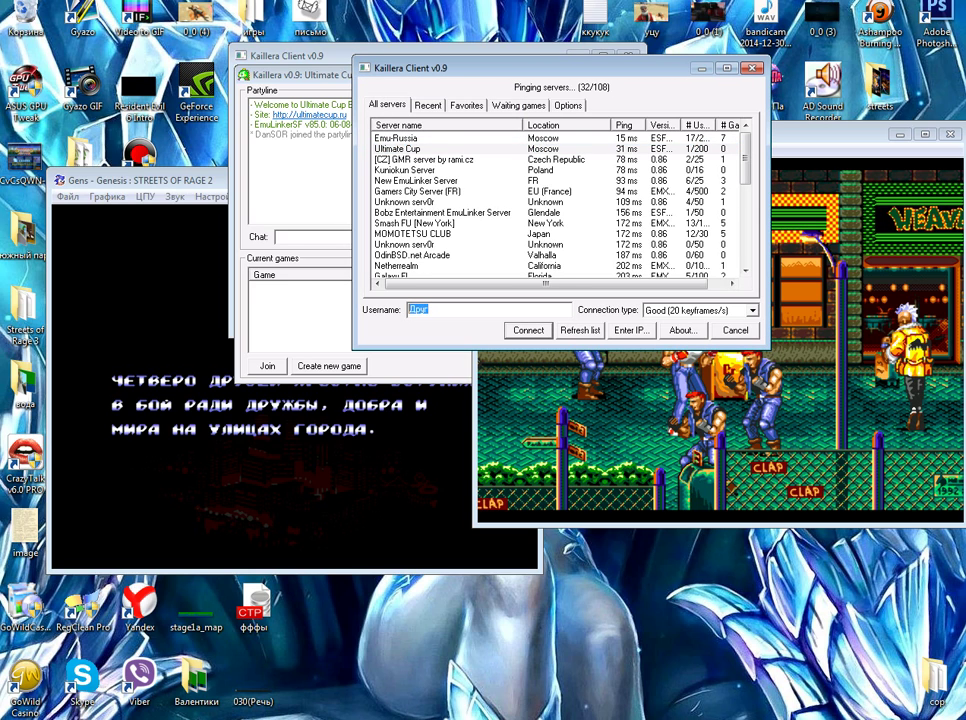
type("Saw")
key("Return")
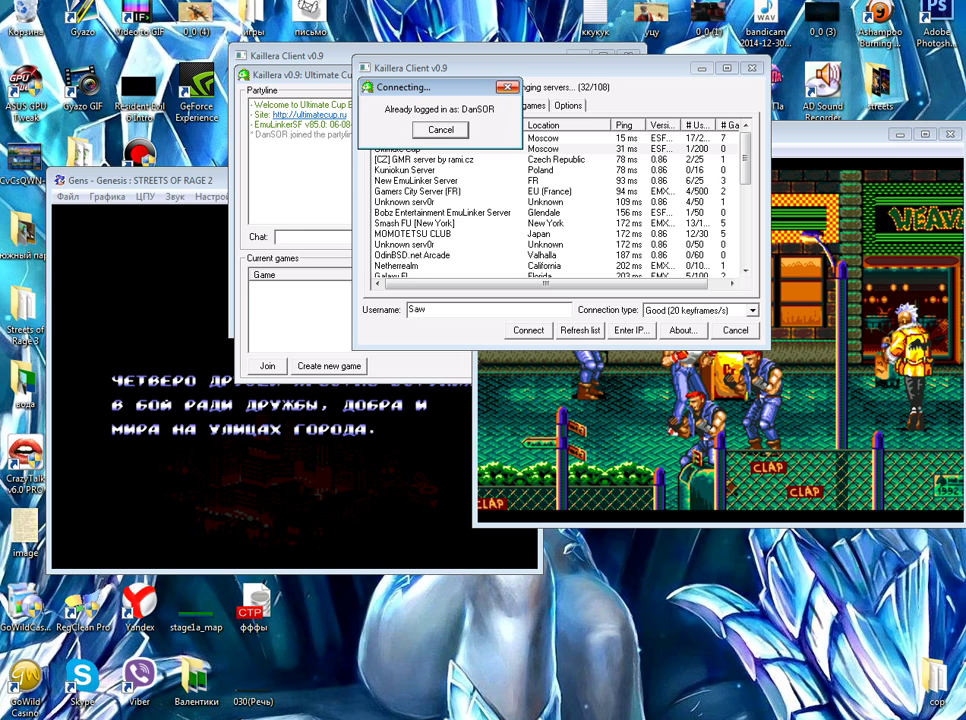
key("Escape")
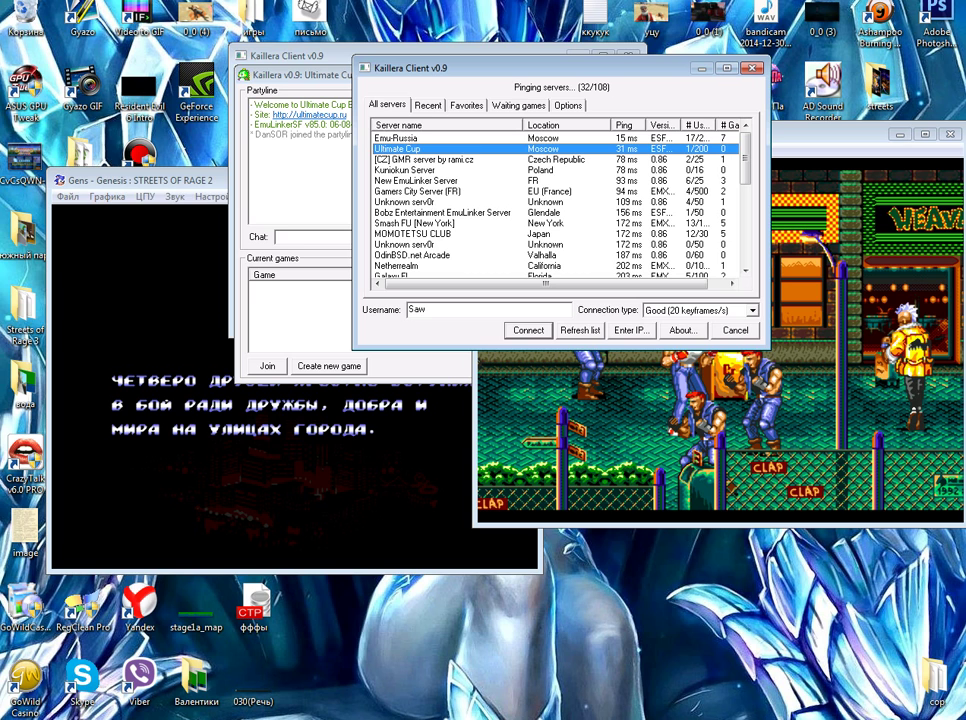
left_click_drag(560, 68, 704, 128)
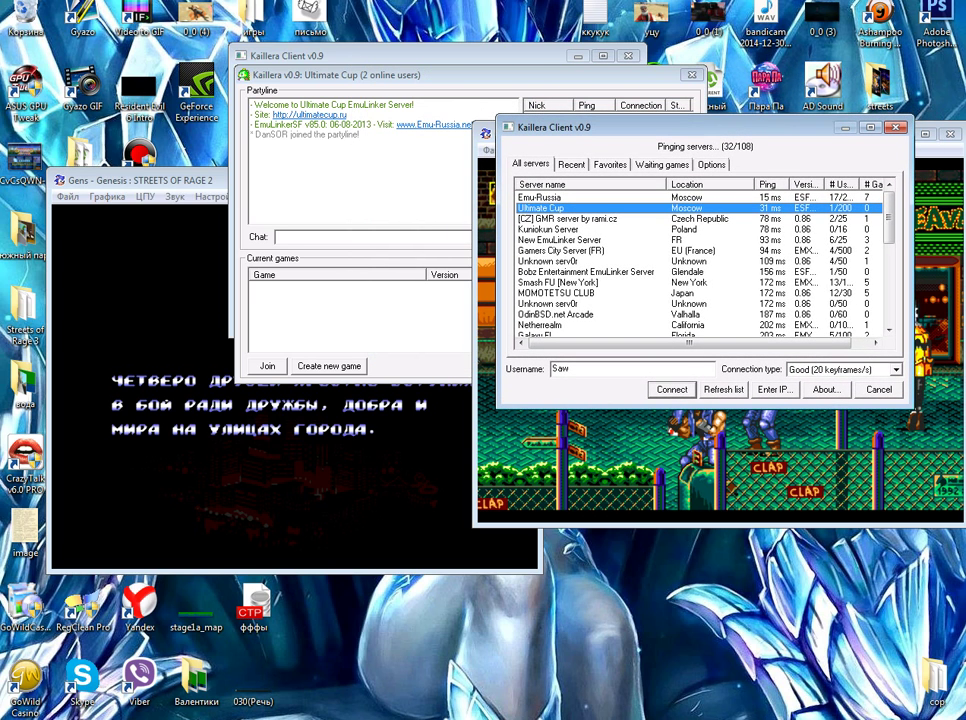
key("Return")
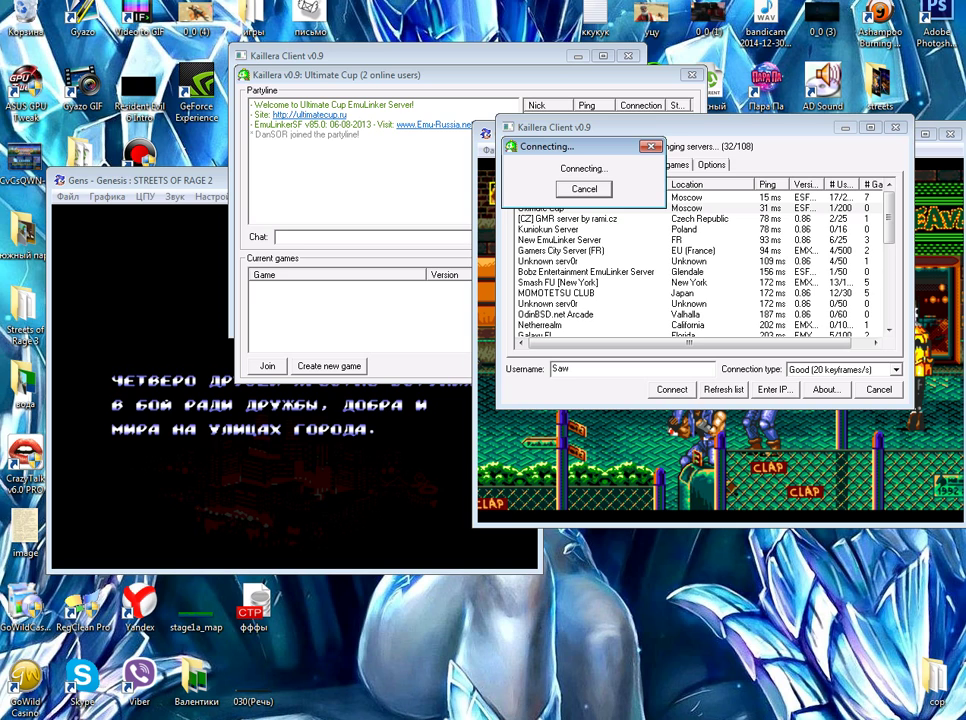
key("Return")
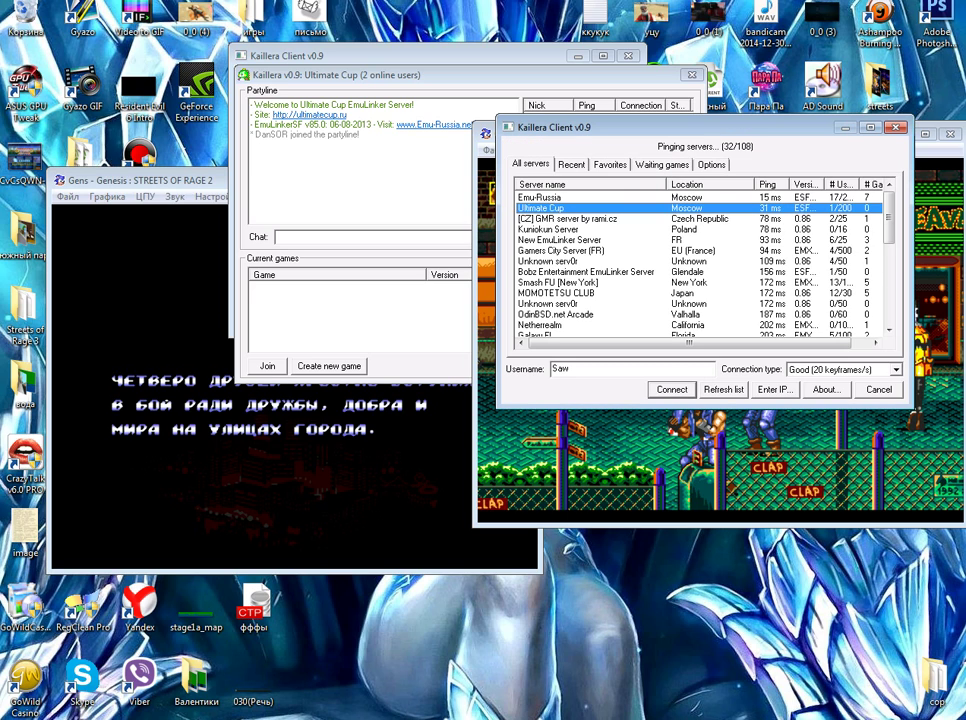
- Find the Galaxy FL server in the second client's server list and connect to it
left_click(549, 230)
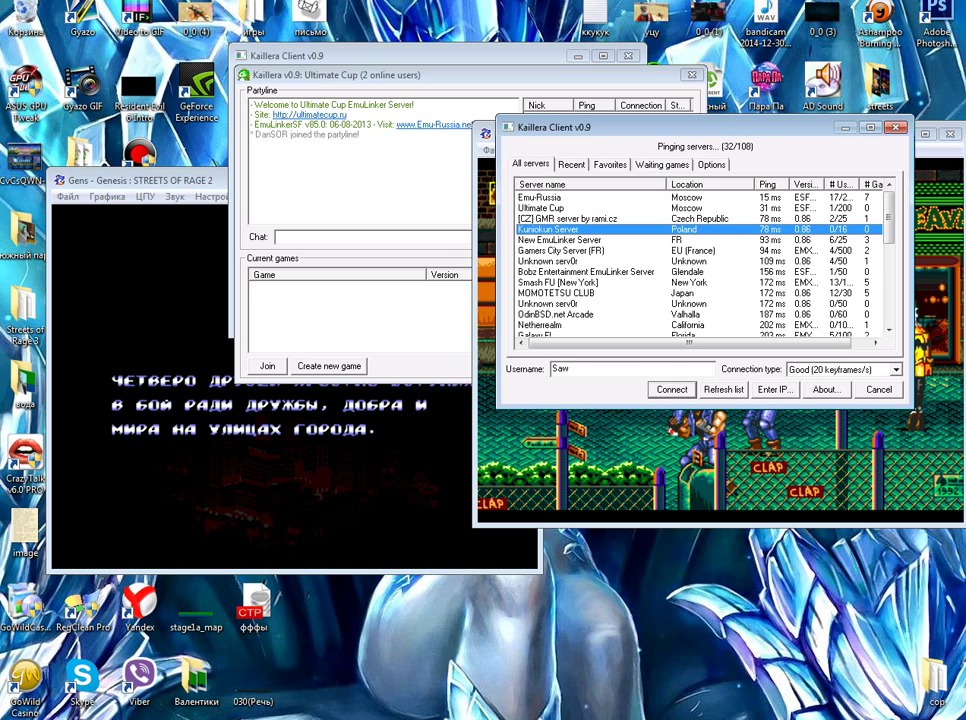
scroll(700, 265, "down", 2)
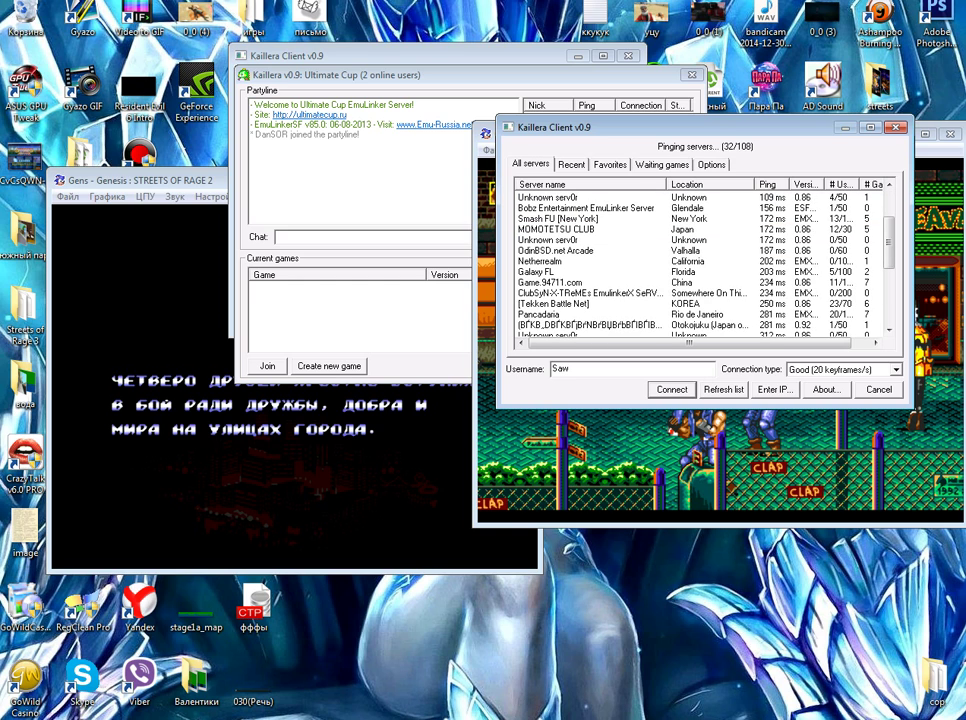
scroll(700, 265, "up", 2)
scroll(700, 265, "down", 3)
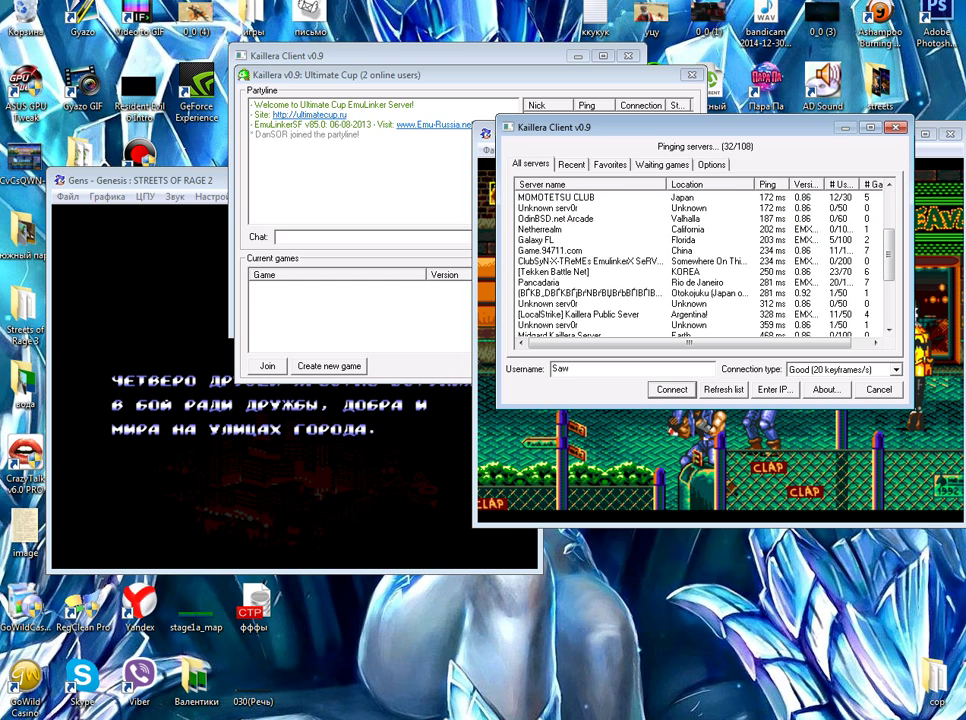
double_click(549, 240)
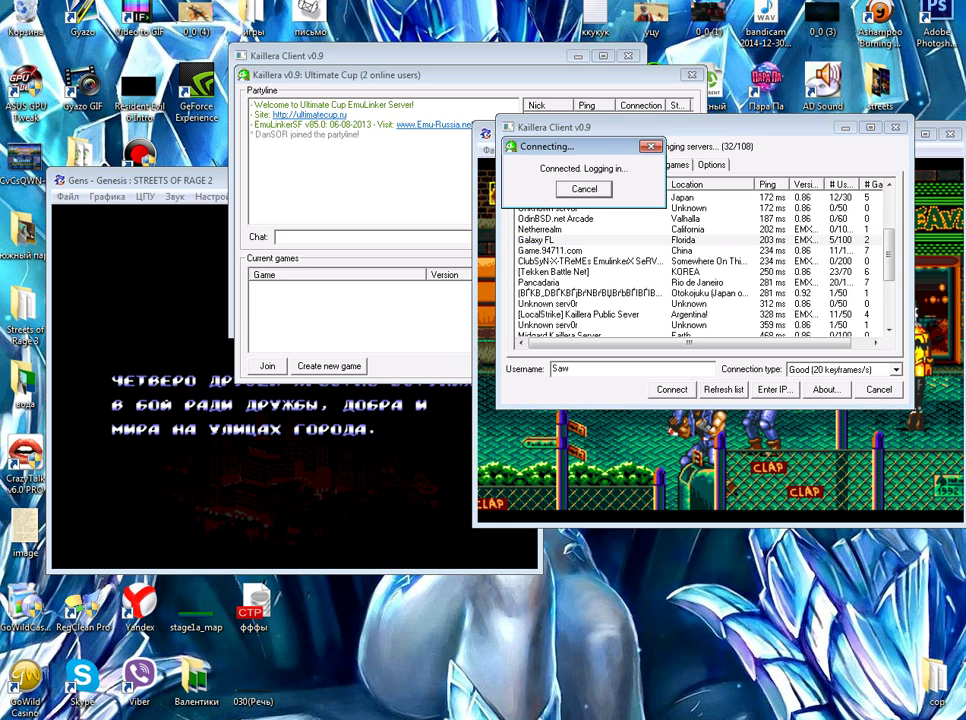
- Leave Ultimate Cup in the first client, connect it to the Galaxy FL server and select its own user entry
left_click(372, 182)
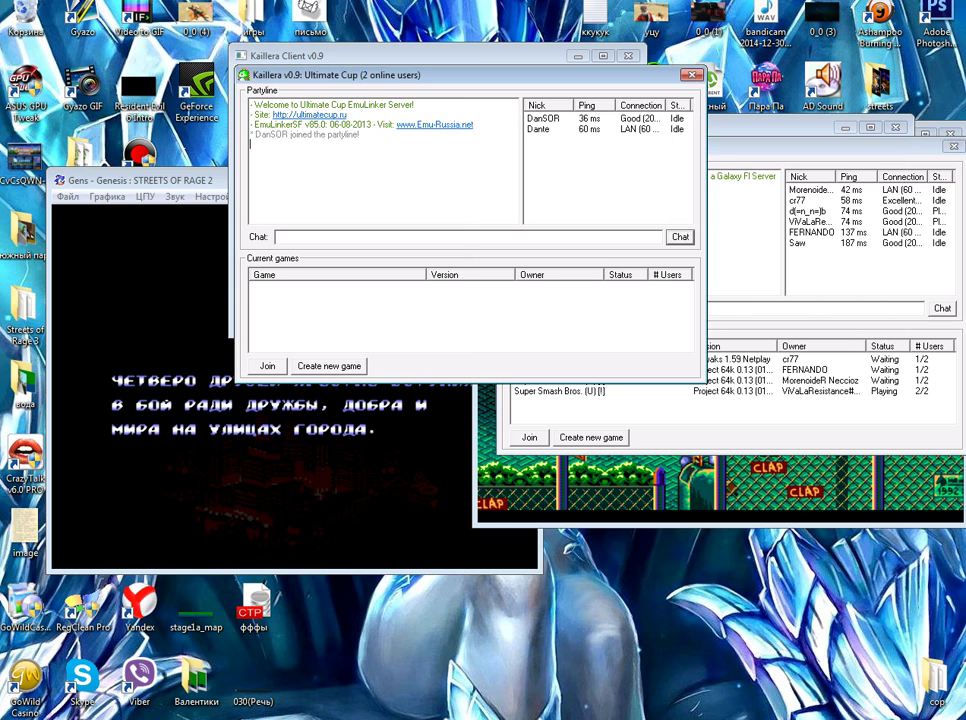
left_click(692, 75)
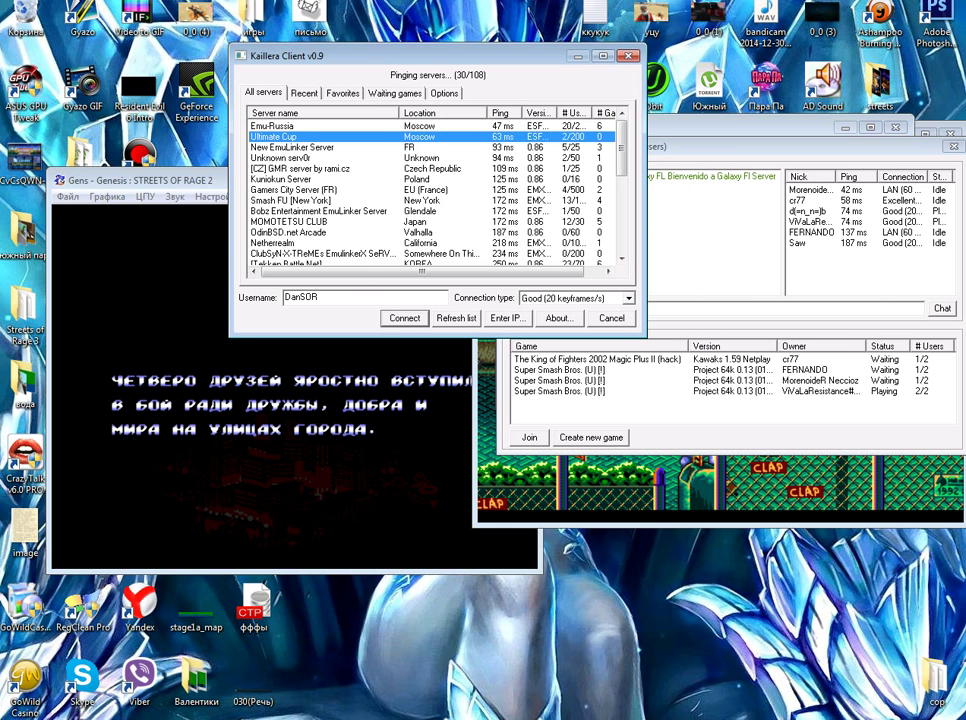
scroll(435, 190, "down", 1)
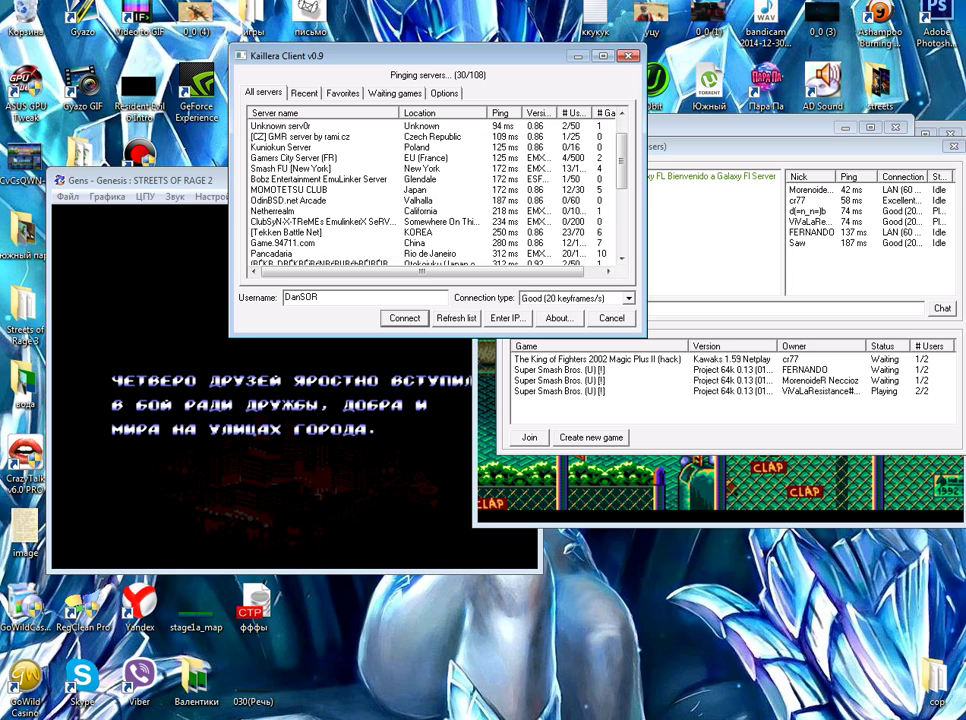
scroll(435, 190, "up", 1)
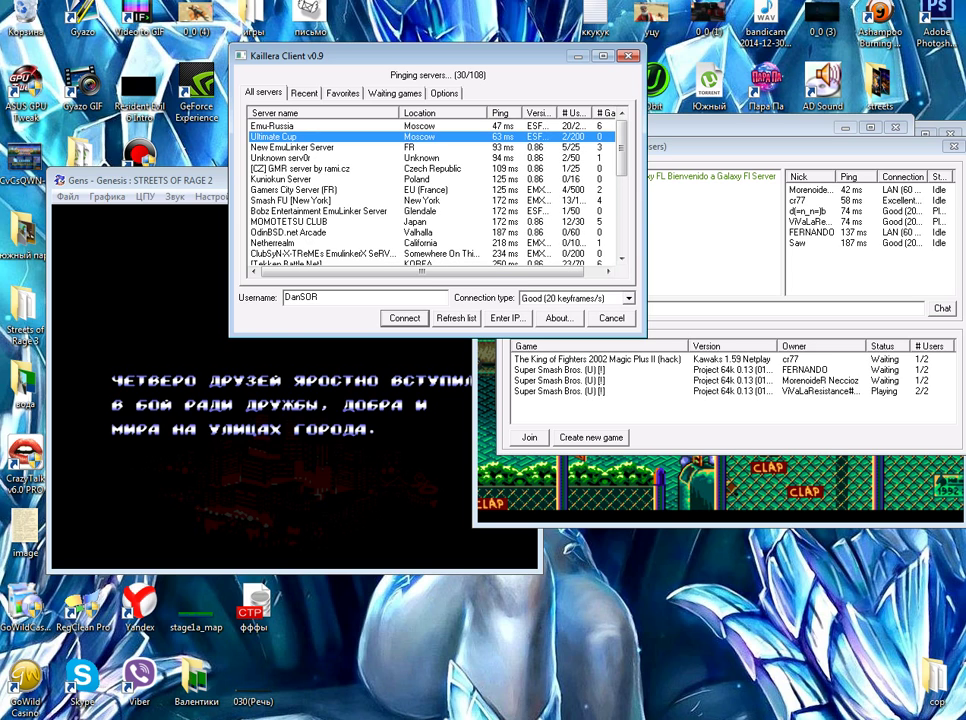
scroll(435, 190, "down", 3)
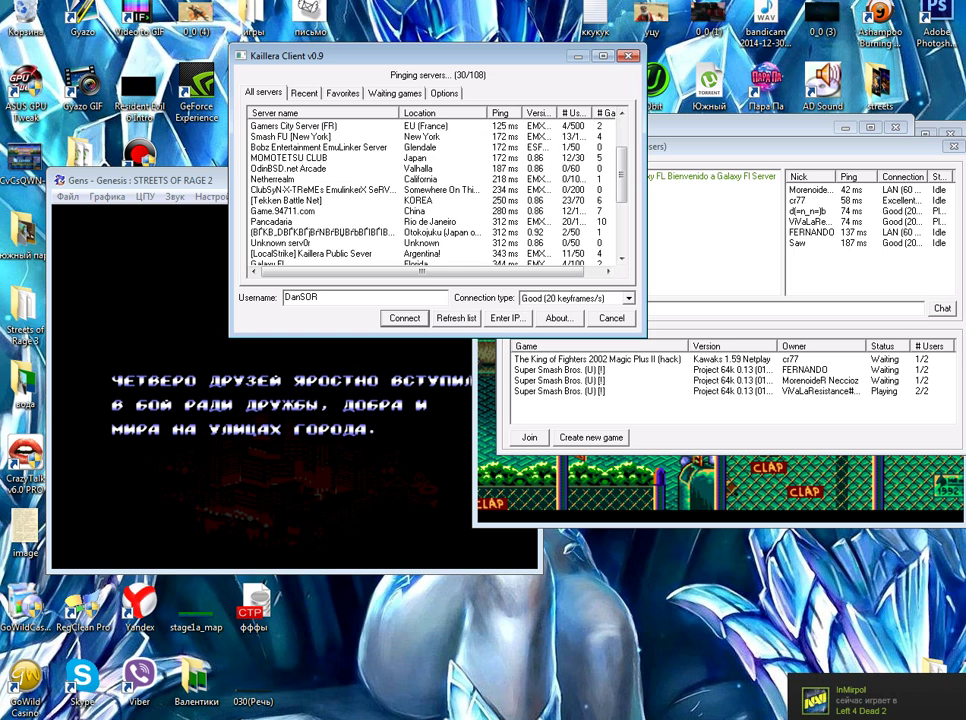
scroll(435, 190, "down", 1)
double_click(270, 201)
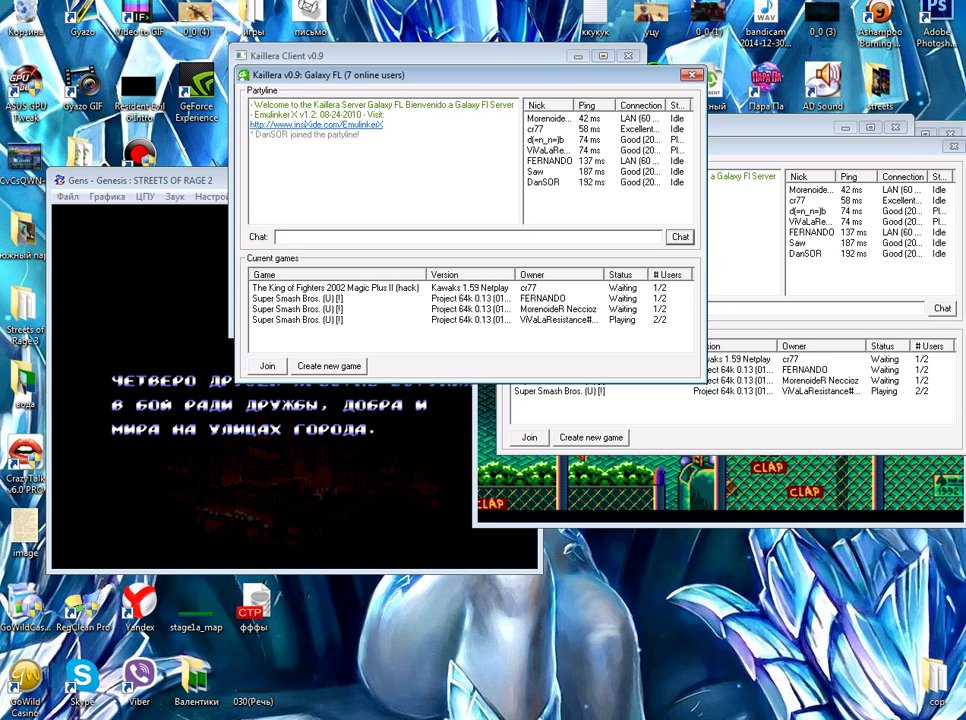
left_click(544, 182)
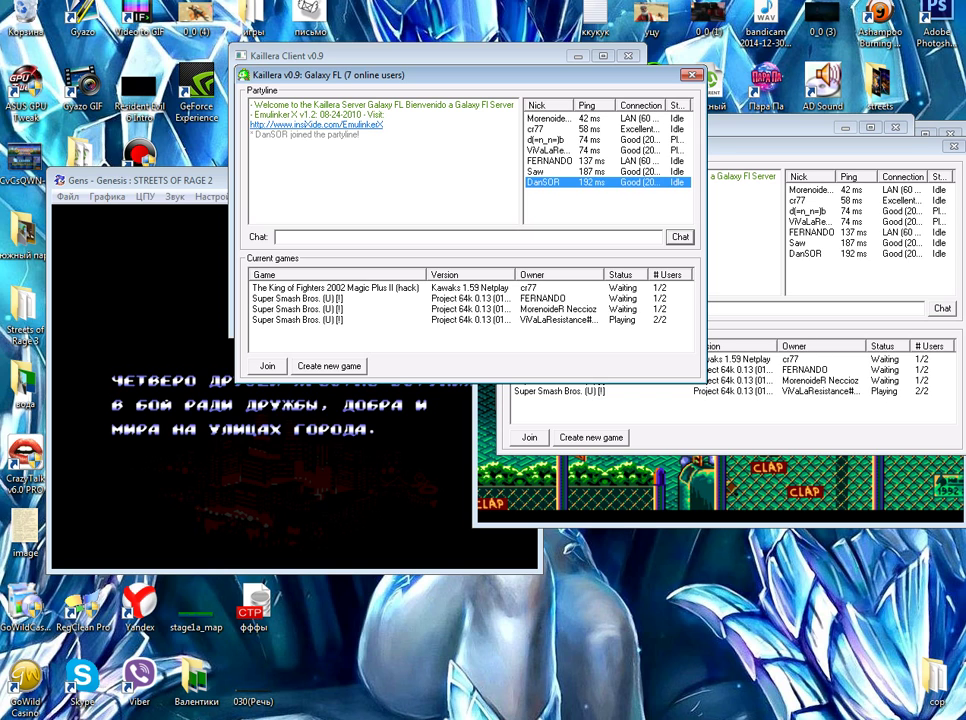
- Bring the second client's Galaxy FL window forward, move it clear of the screen edge and select its own user entry, Saw
left_click(790, 147)
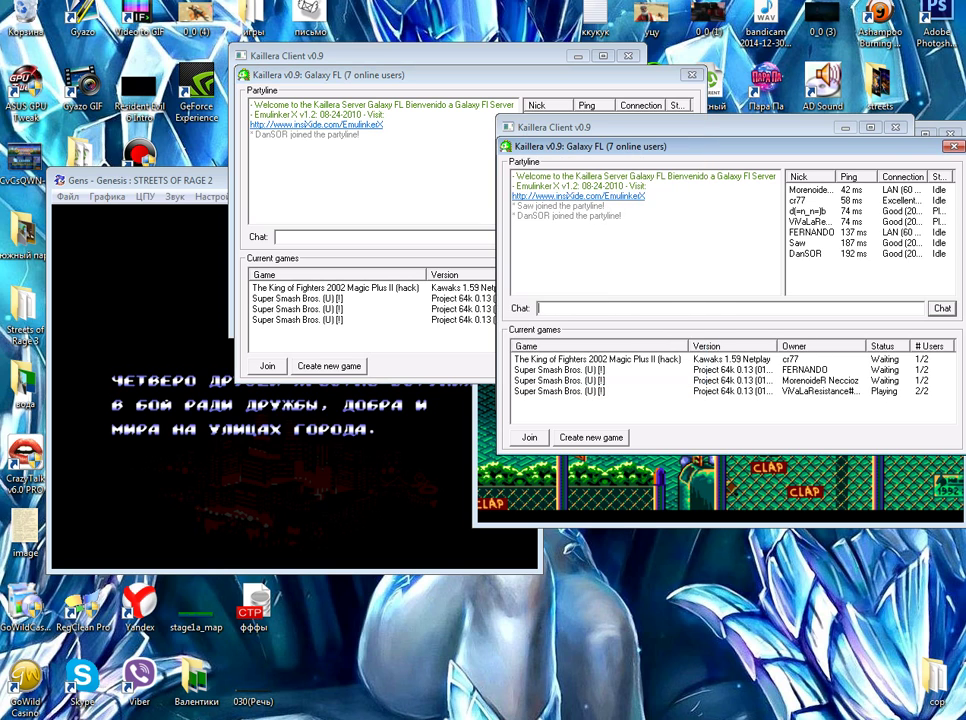
left_click_drag(790, 147, 702, 97)
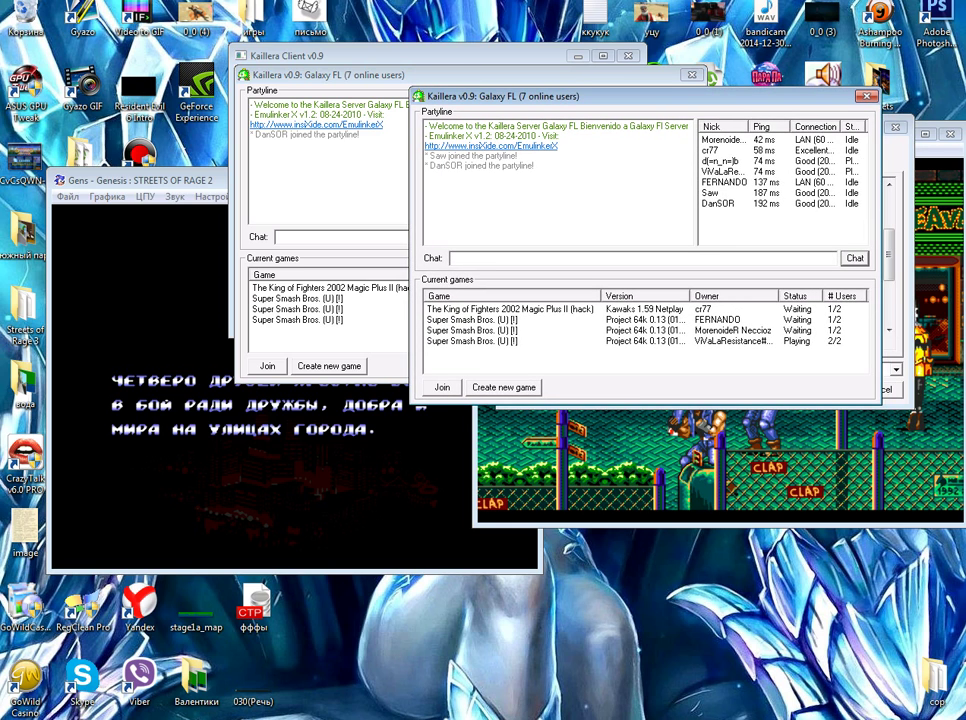
left_click(711, 193)
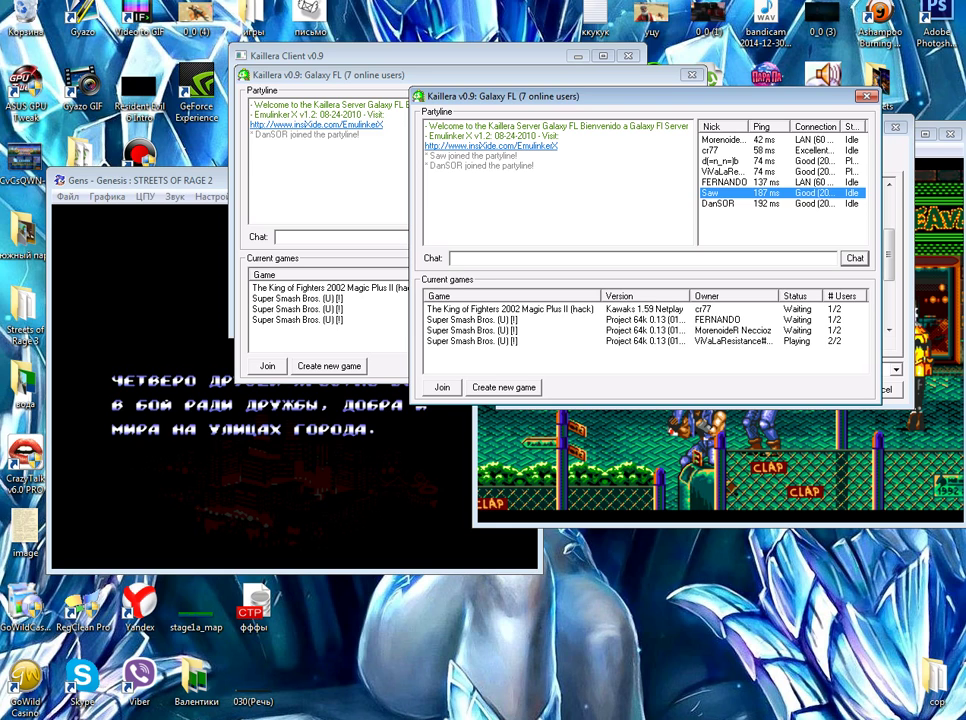
left_click(503, 387)
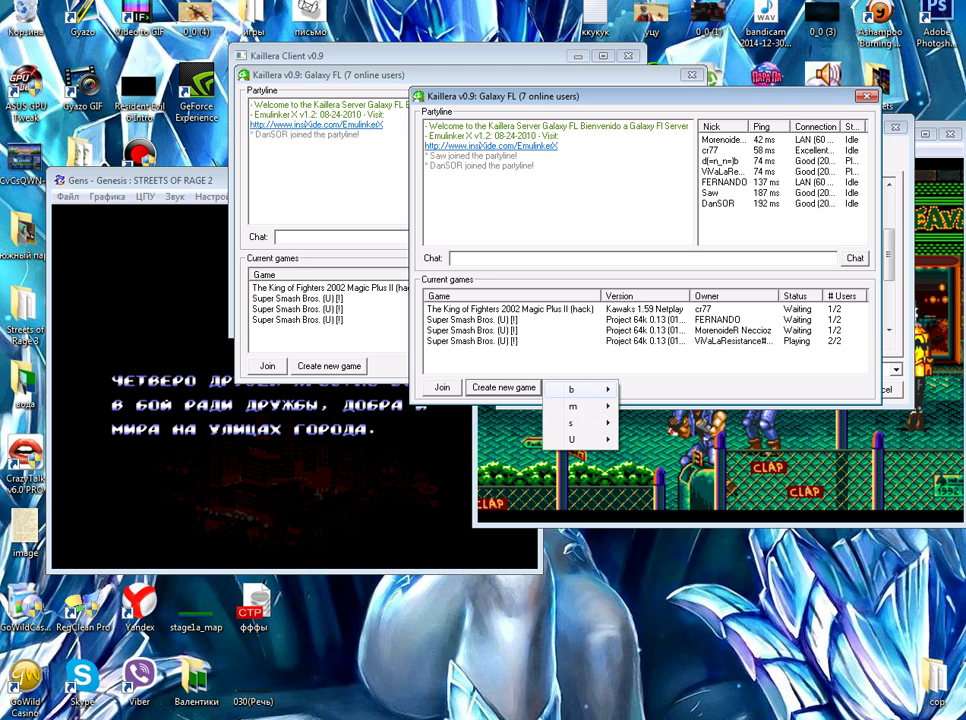
mouse_move(573, 390)
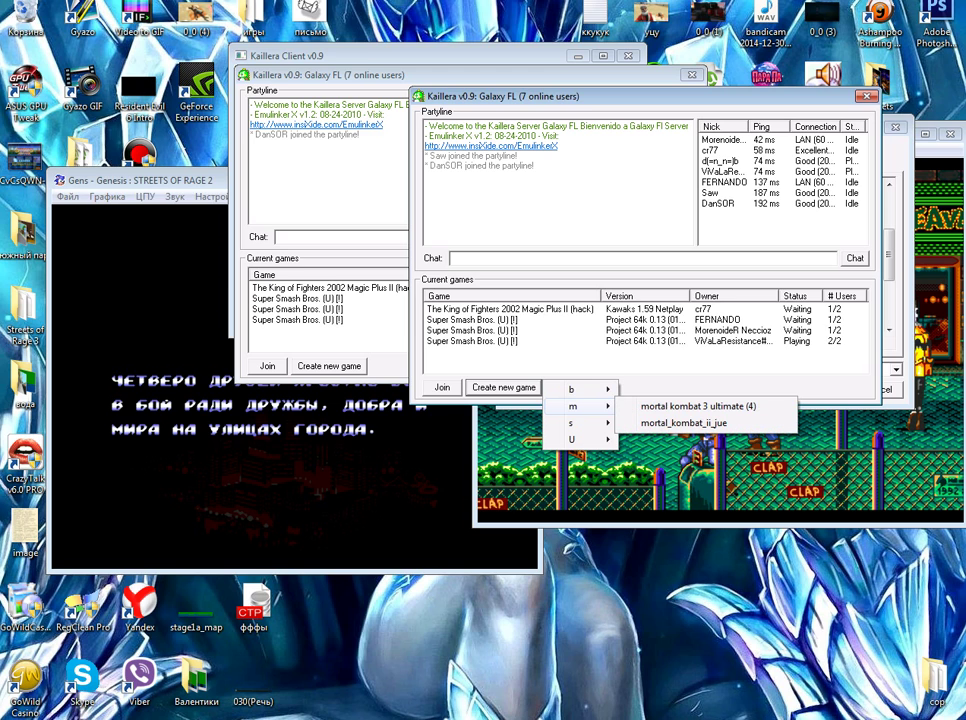
mouse_move(573, 440)
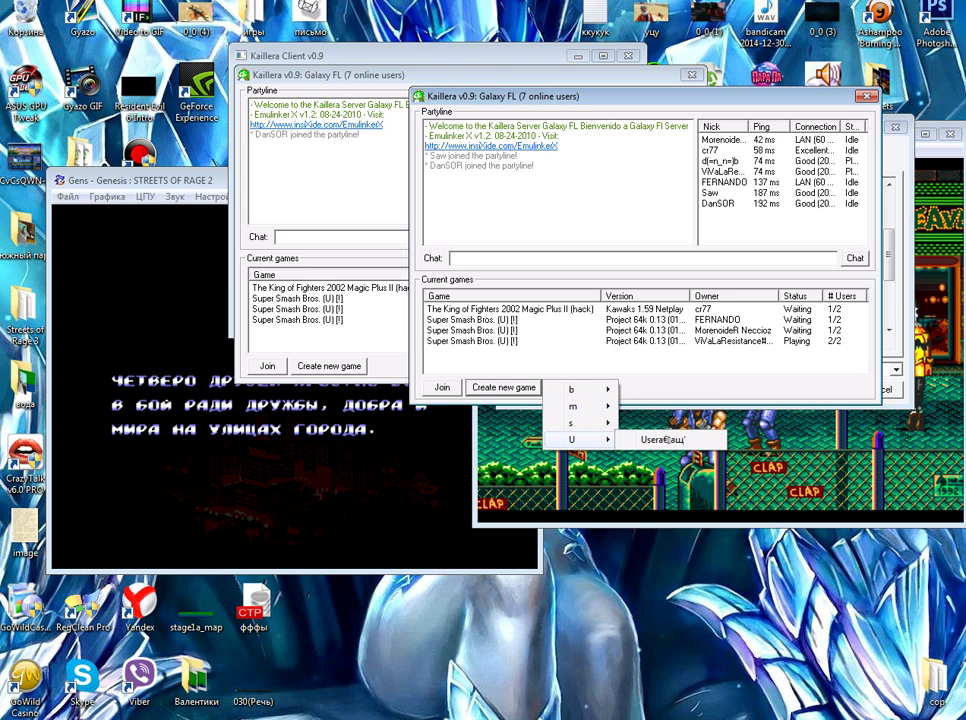
mouse_move(600, 389)
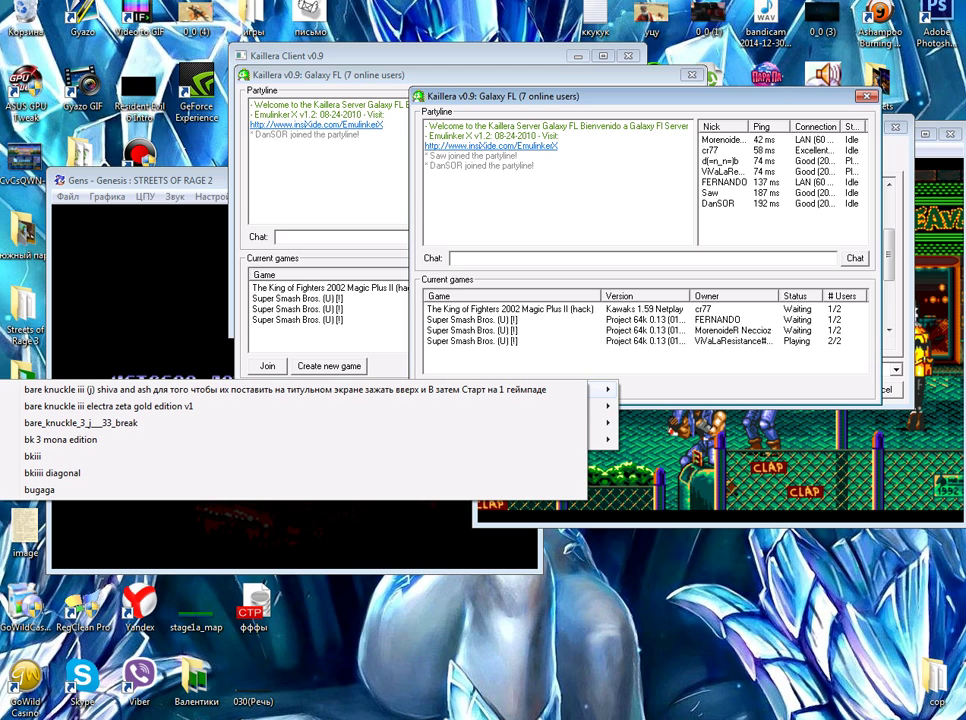
key("Escape")
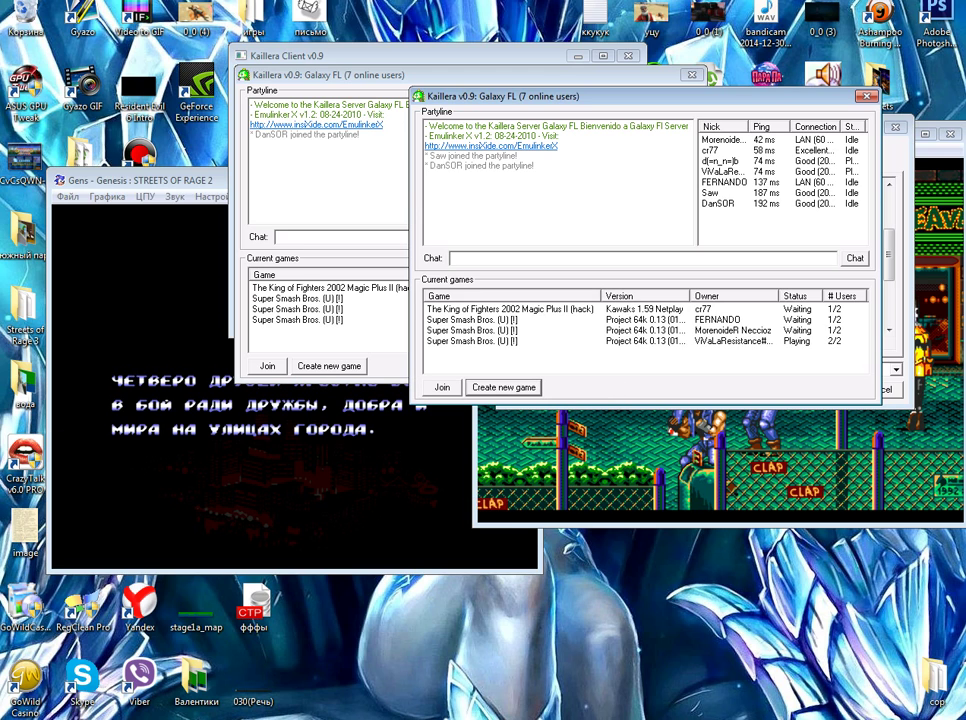
- Create a new game for streets of rage 2 (rus) in the second client and bring its game room back to the front
left_click(530, 387)
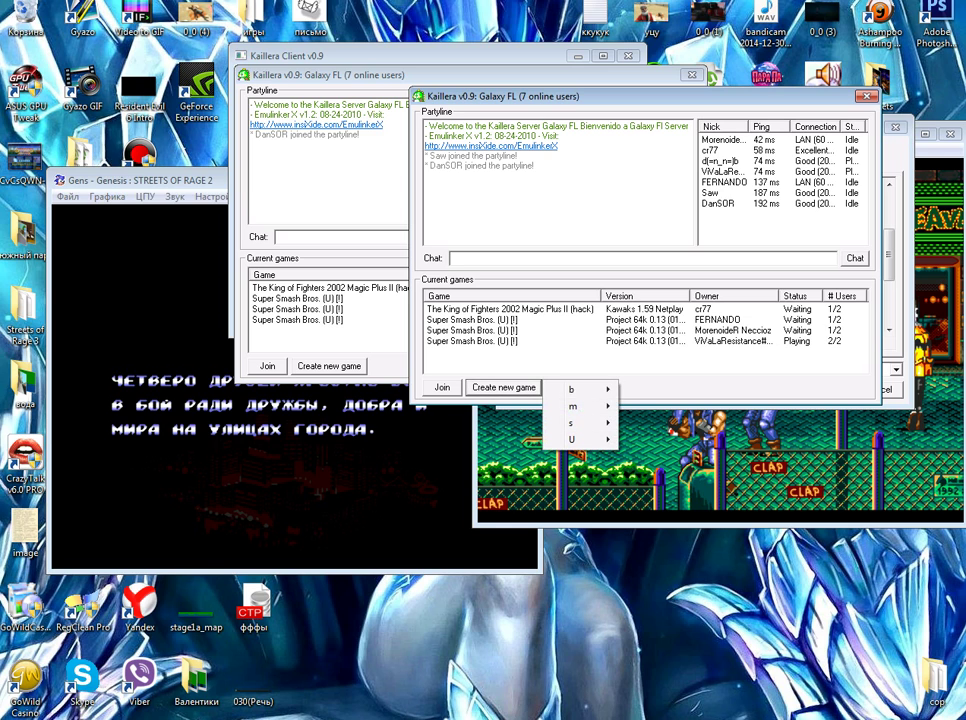
mouse_move(580, 406)
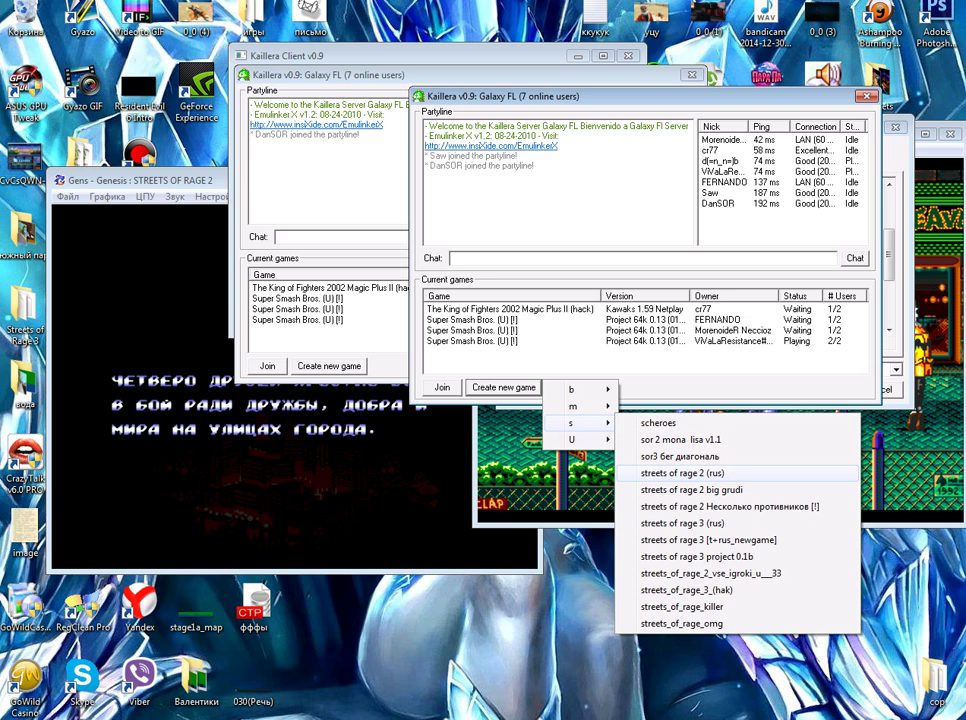
left_click(668, 472)
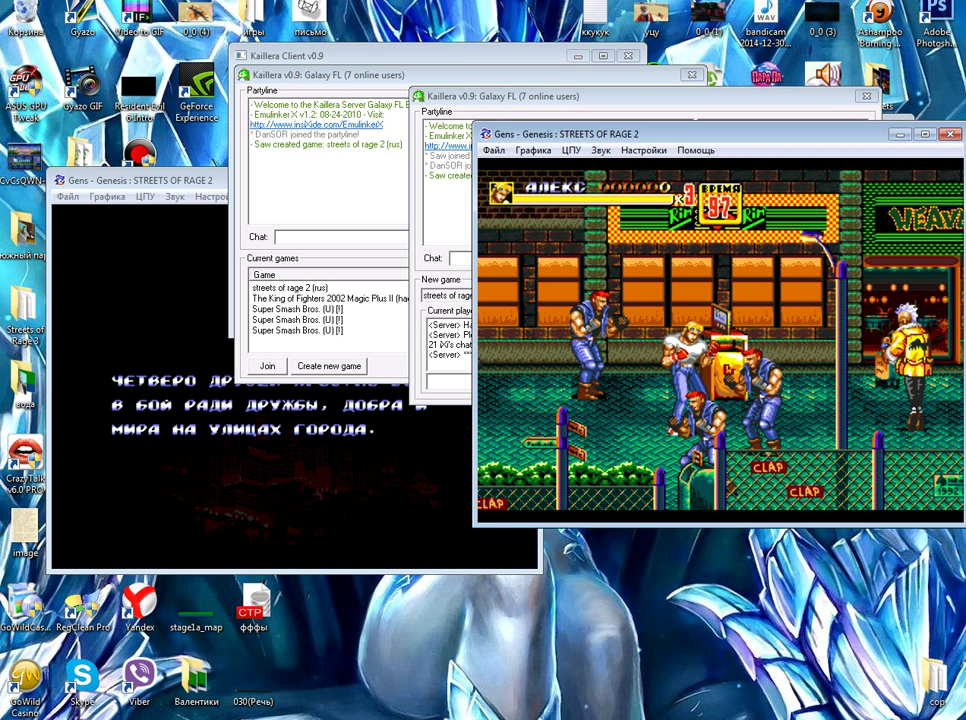
left_click(446, 381)
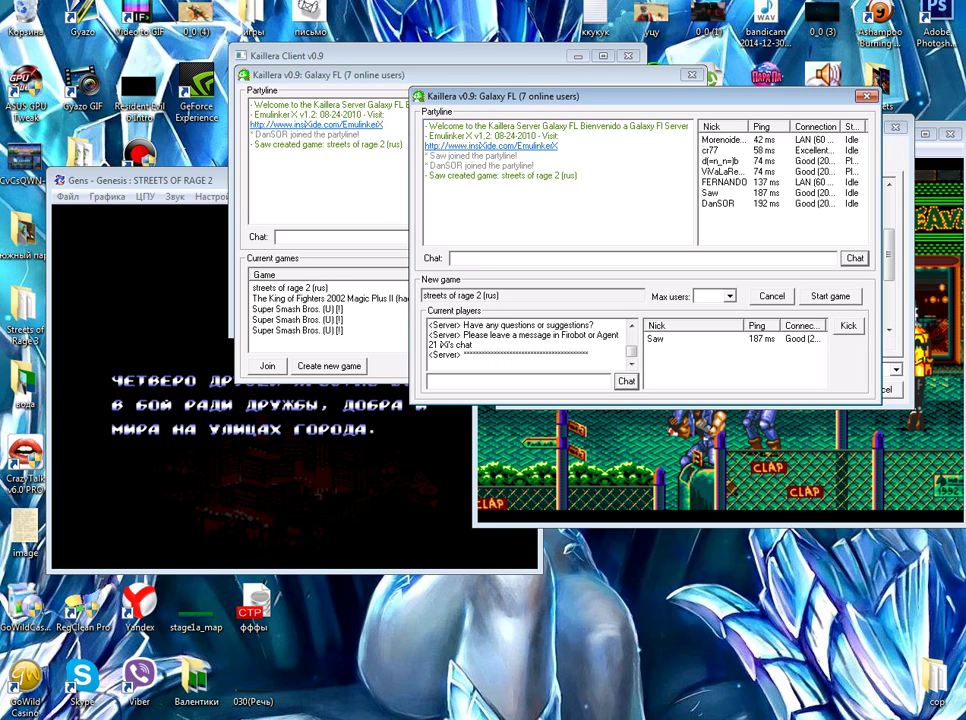
- Switch to the first client and join the streets of rage 2 (rus) game owned by Saw
key("alt+Tab")
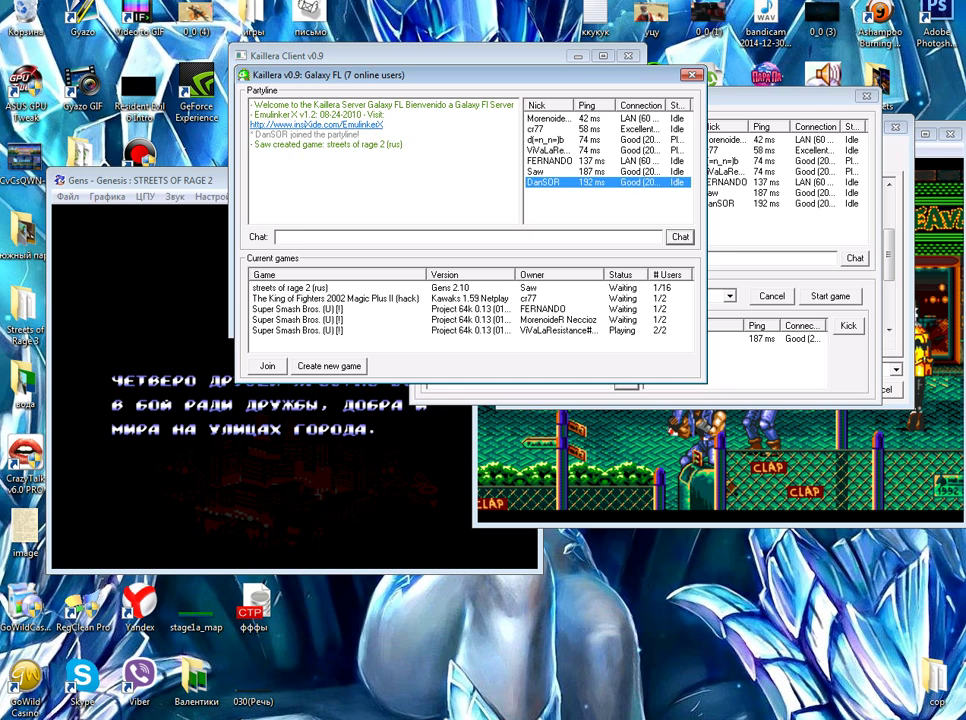
left_click(291, 288)
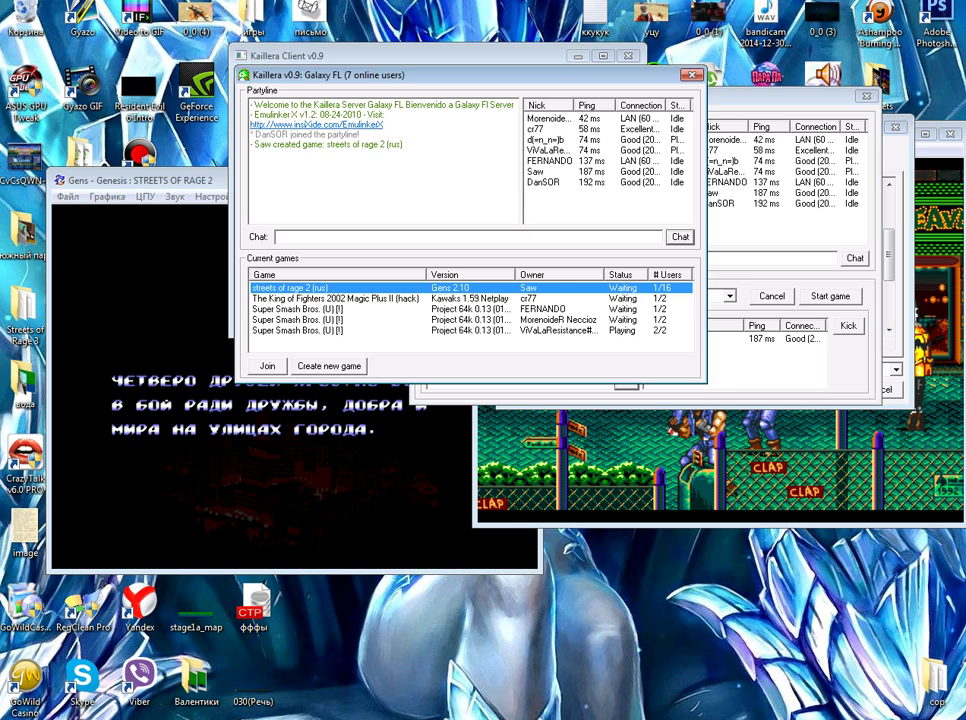
left_click(267, 366)
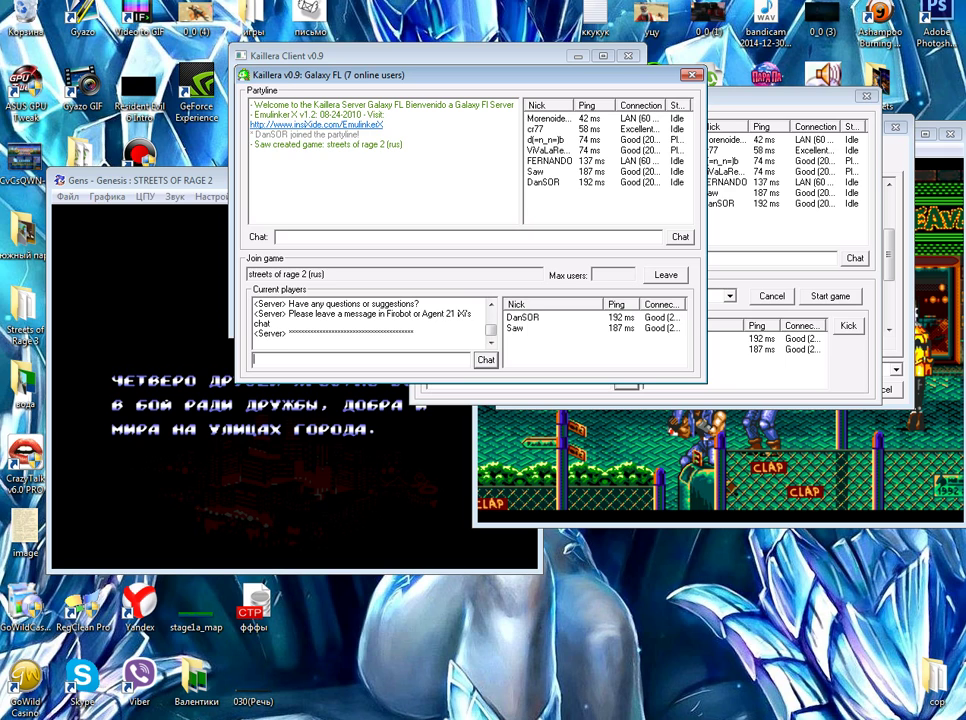
- Return to the second client's game room, select the Saw player entry and start the network game
left_click(783, 97)
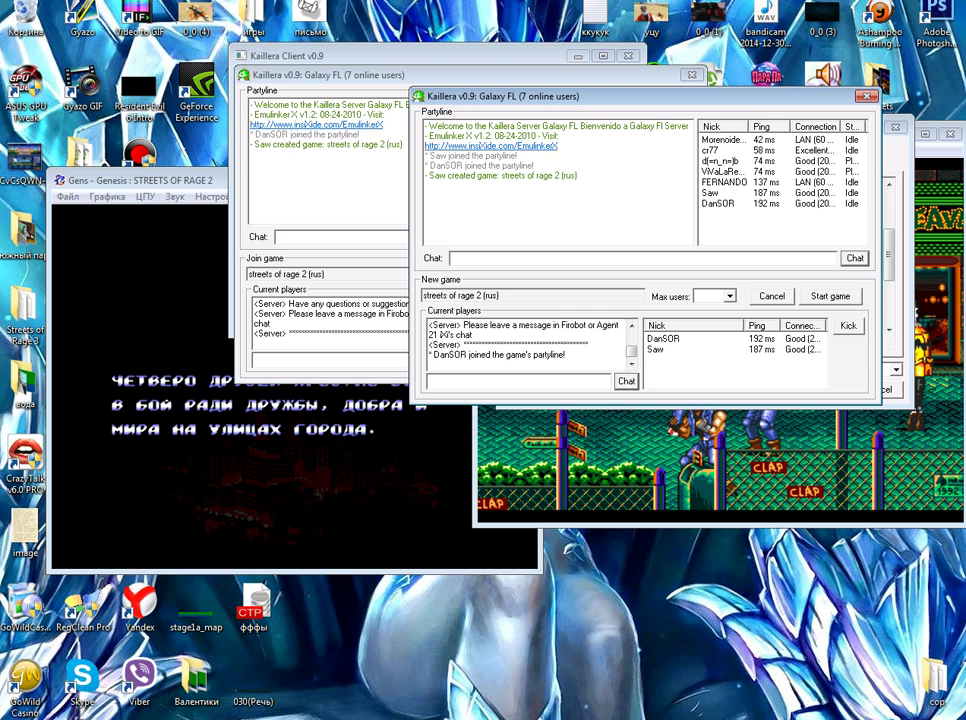
left_click(662, 349)
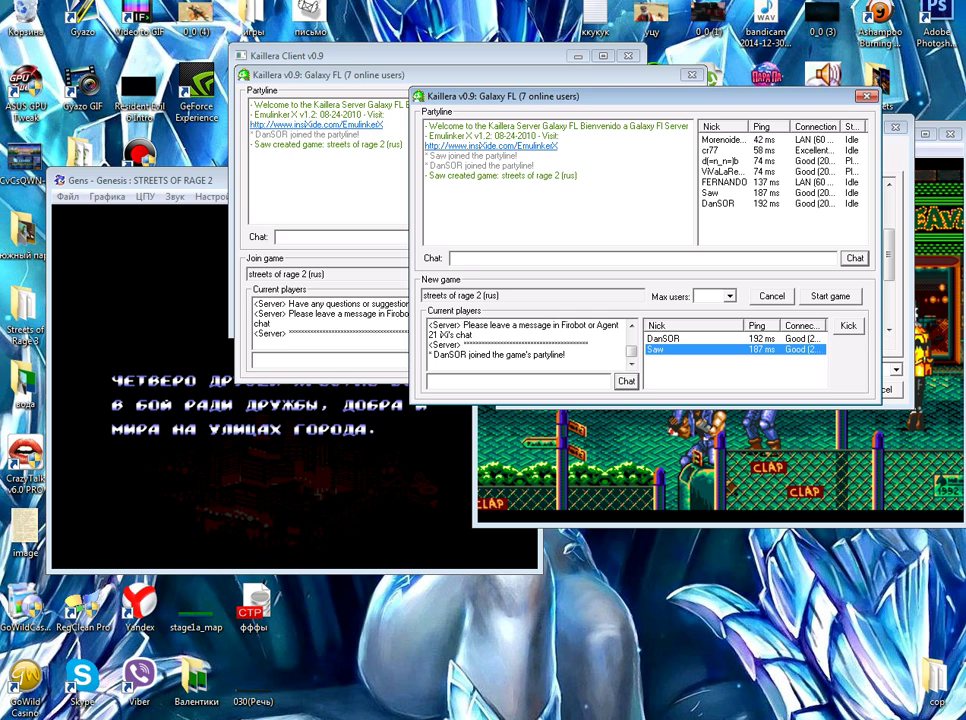
left_click(830, 296)
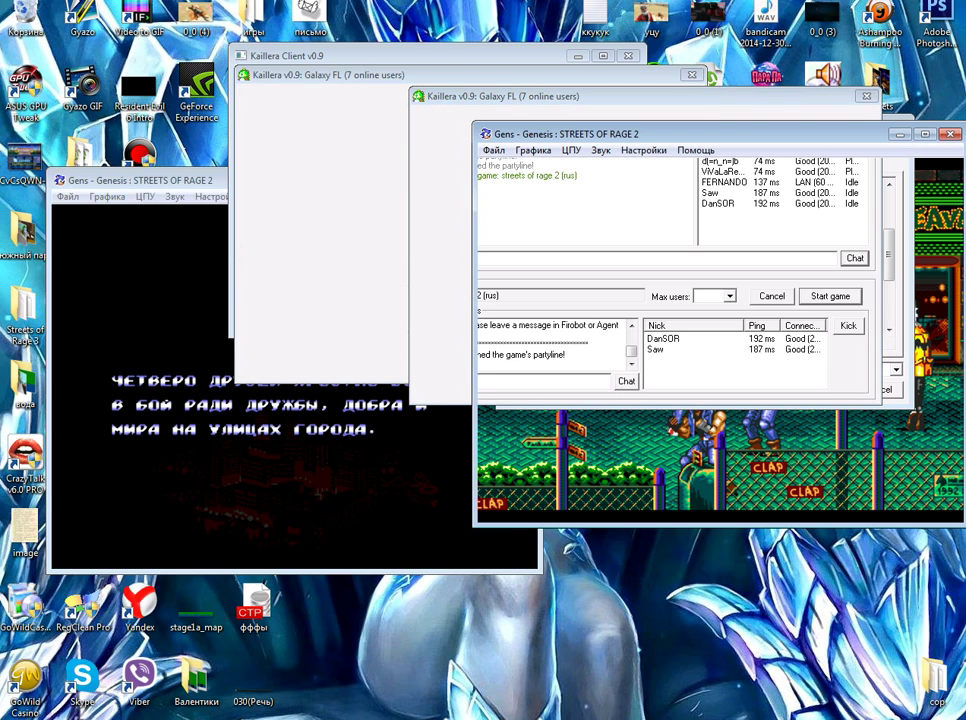